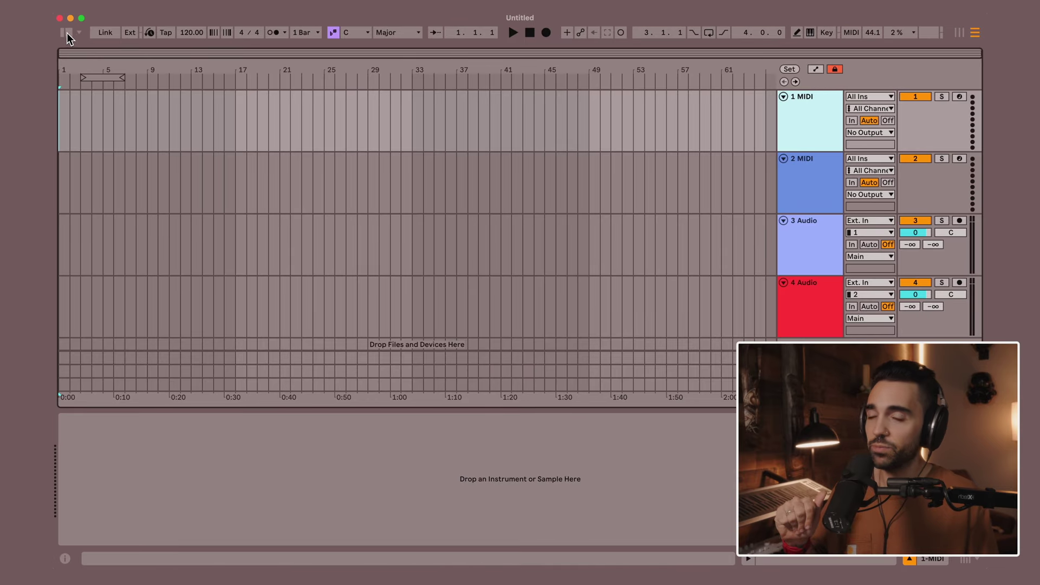
- Load the Prearranger device from the Performance Pack by Iftah onto the 1 MIDI track
left_click(67, 34)
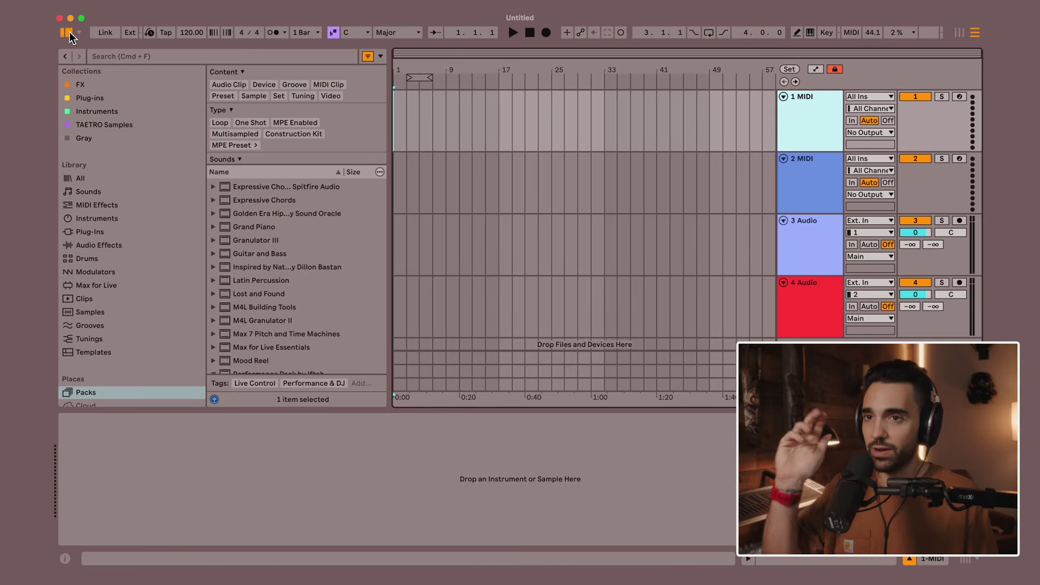
scroll(274, 295, "down", 5)
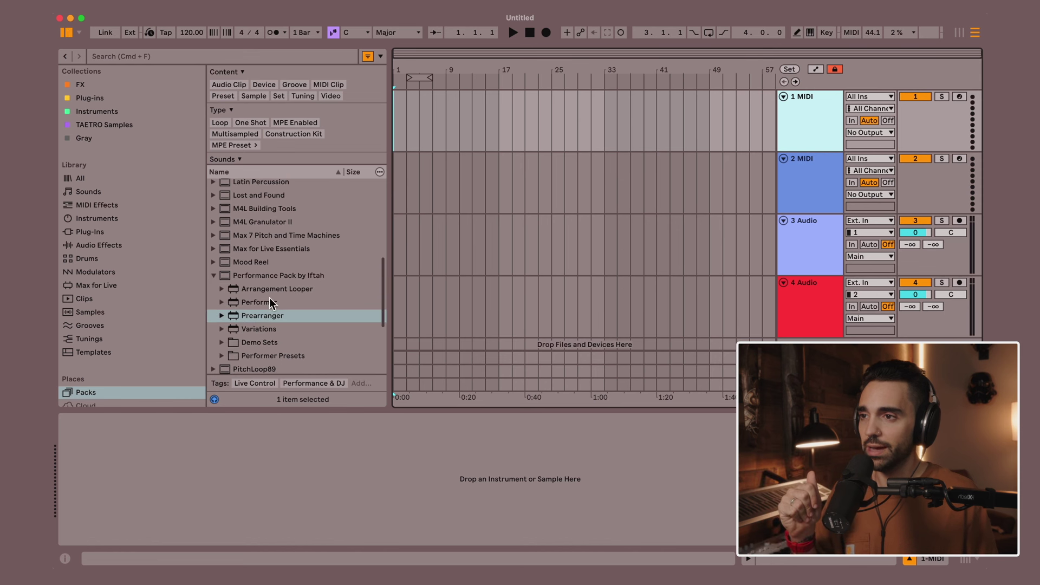
left_click_drag(231, 316, 245, 321)
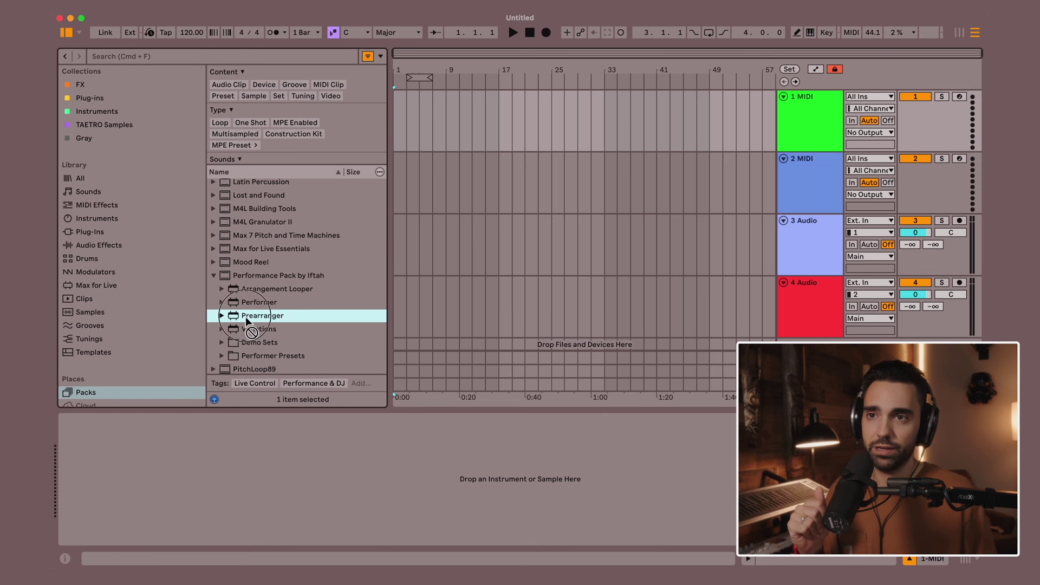
left_click_drag(812, 121, 810, 119)
left_click(804, 121)
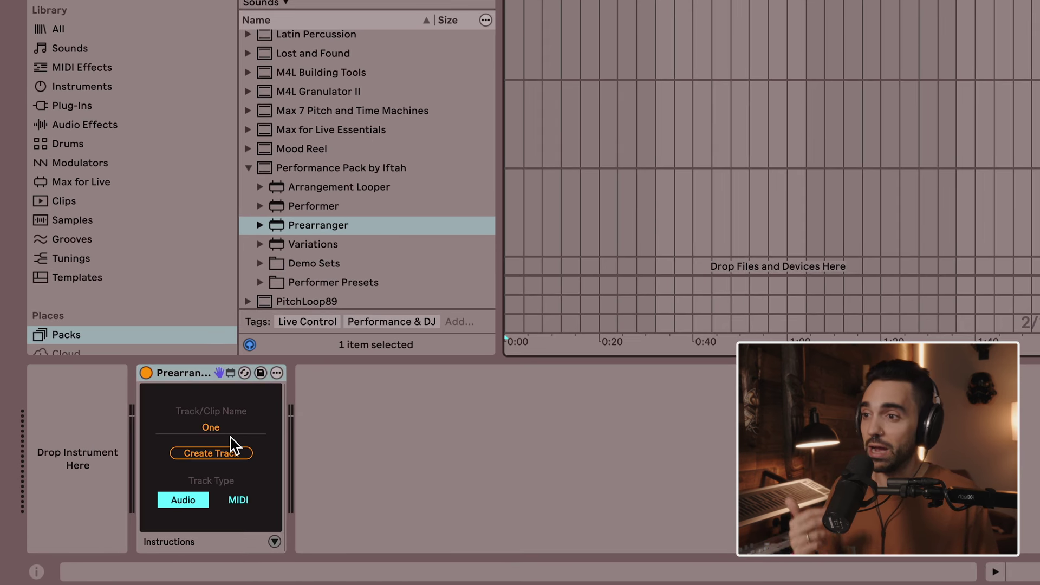
- Set Prearranger's track type to MIDI and create the track pair named One
left_click(238, 500)
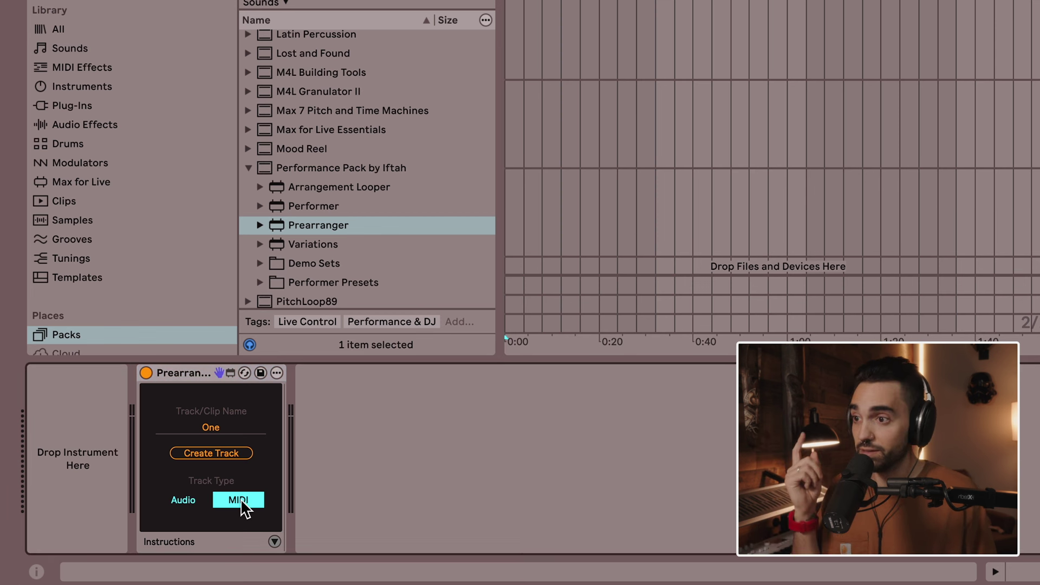
left_click(215, 456)
scroll(854, 231, "up", 1)
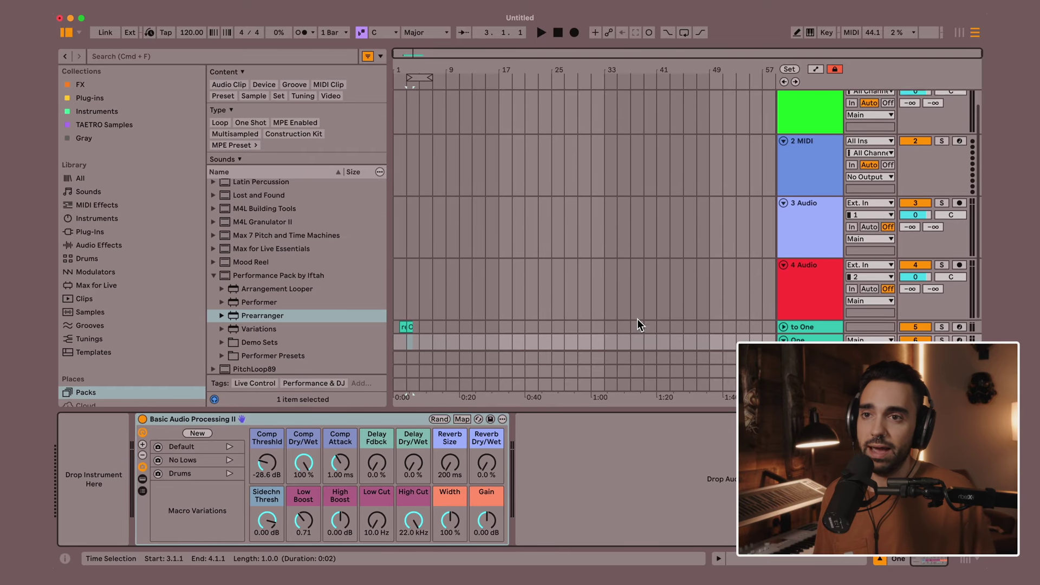
- Unfold the new to One and One tracks, enlarge their heights, and select the One track
scroll(721, 309, "down", 2)
left_click(804, 287)
left_click_drag(799, 321, 796, 344)
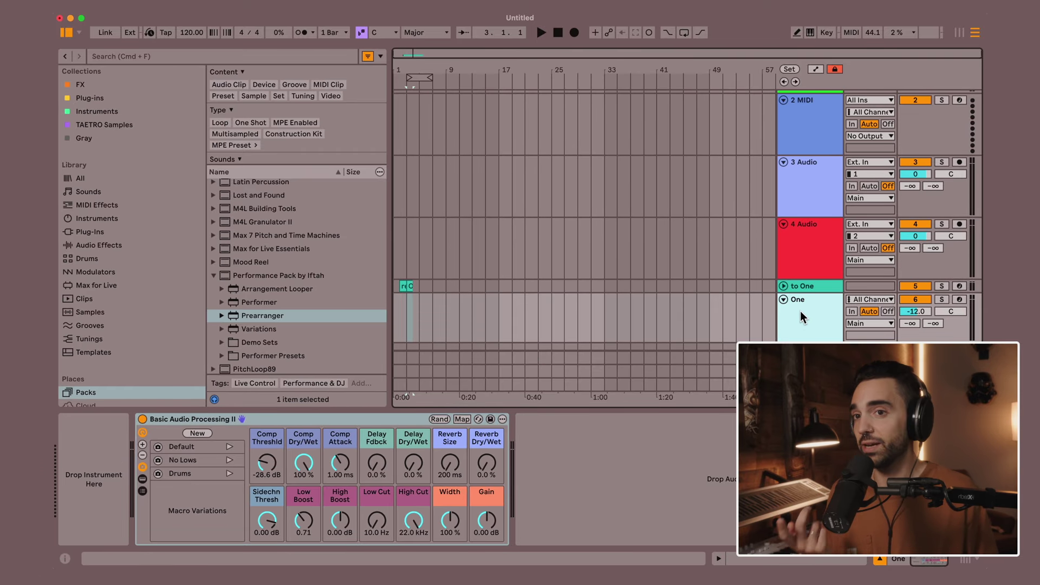
left_click_drag(806, 293, 806, 317)
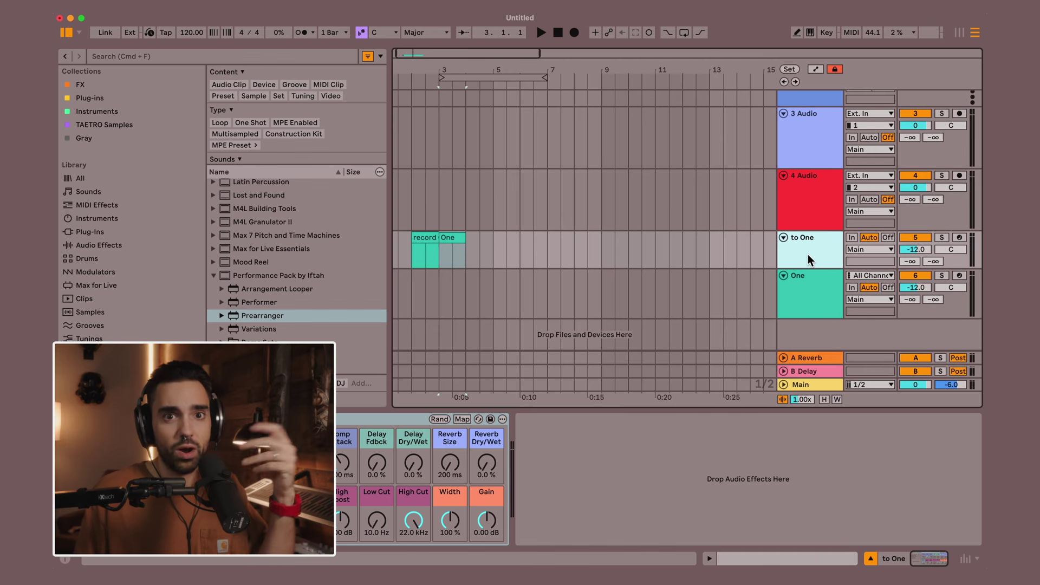
left_click(816, 292)
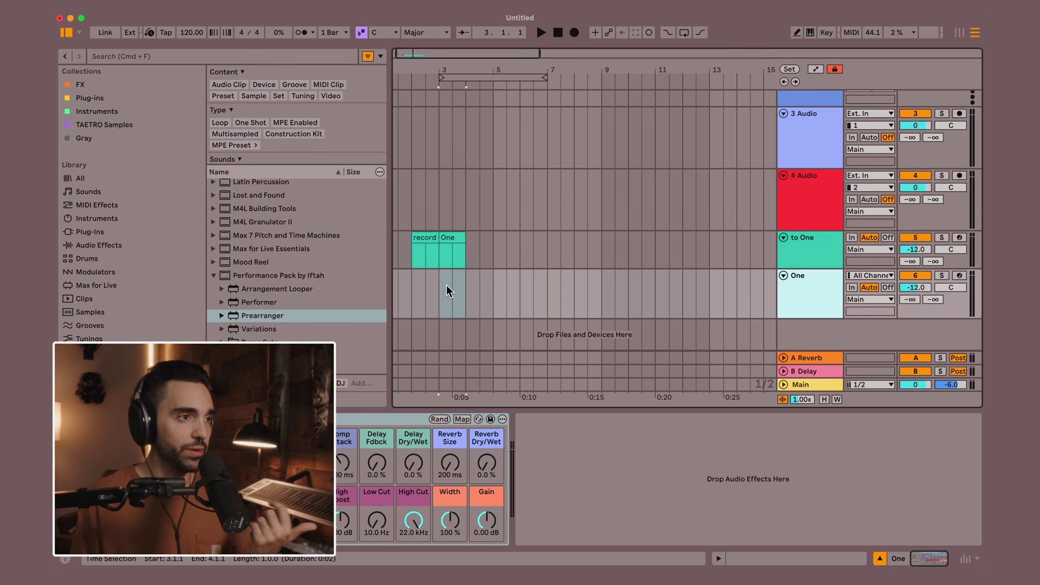
- Load the Drift preset After Glow Pad from the instruments library onto the One track
left_click(109, 219)
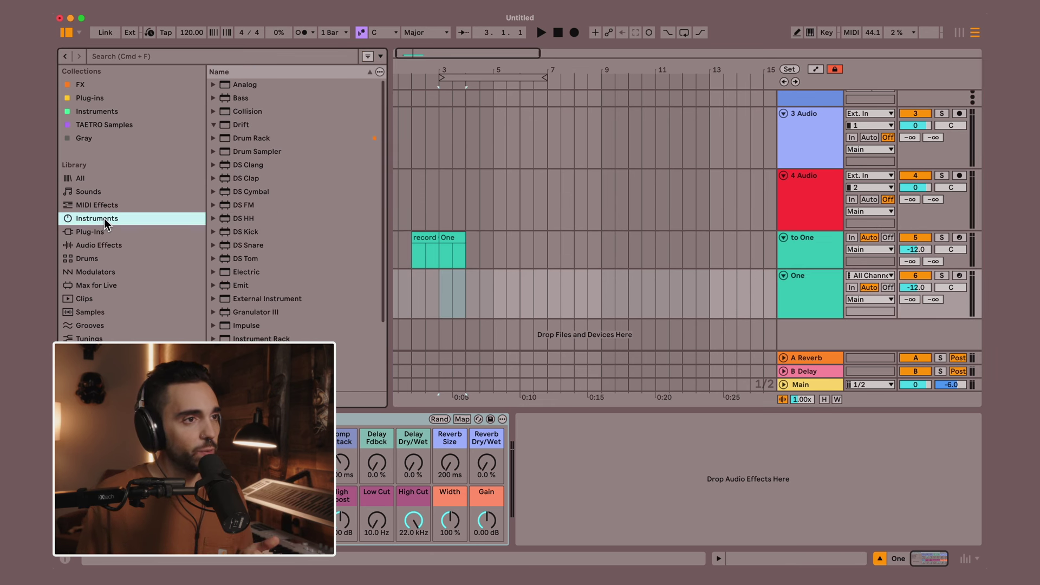
left_click_drag(271, 178, 804, 302)
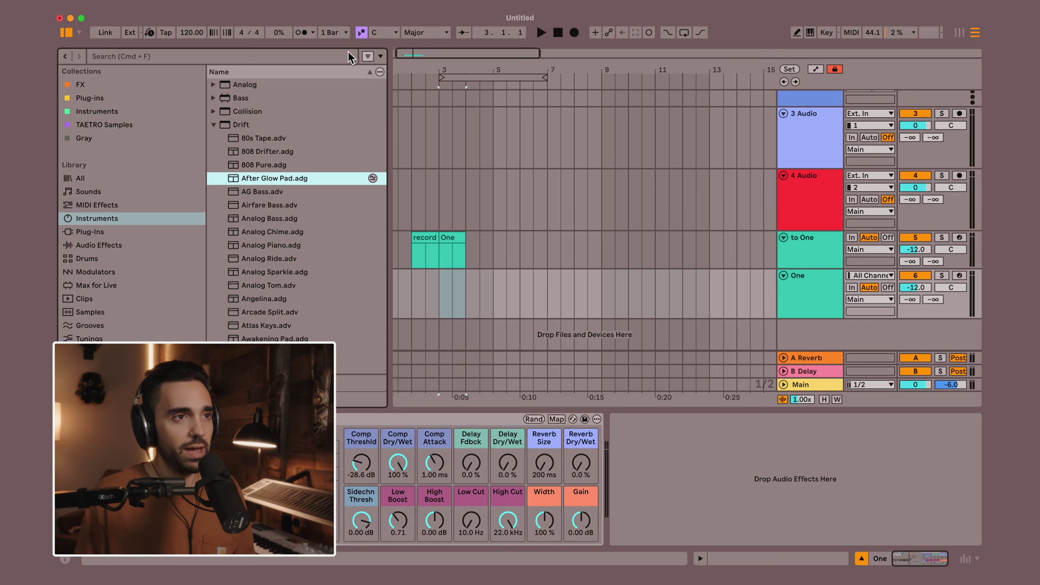
left_click_drag(422, 67, 443, 131)
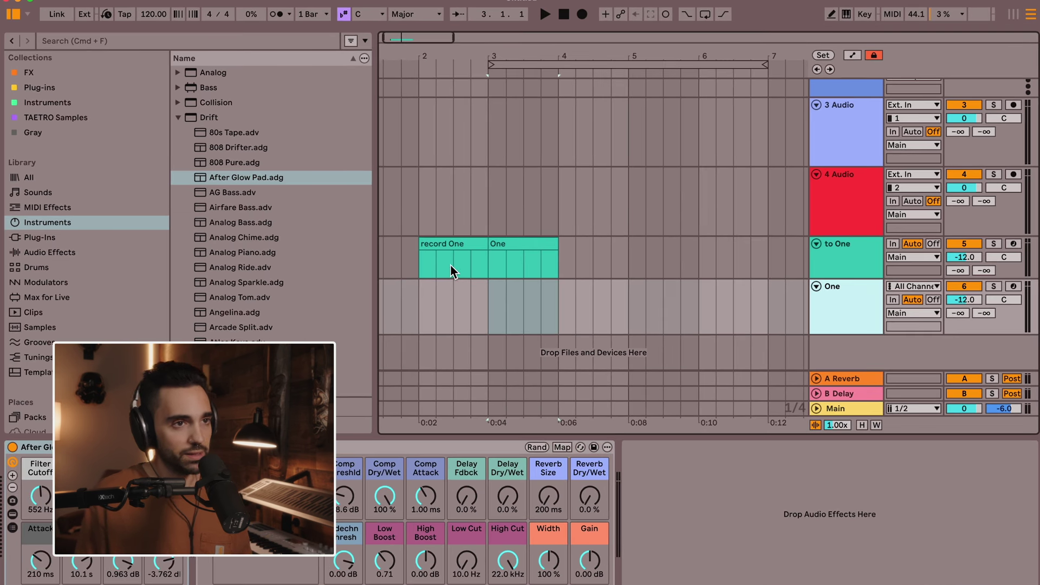
- Move the loop region to start at bar 1, then play the arrangement to record and loop a chord on track One
left_click(452, 268)
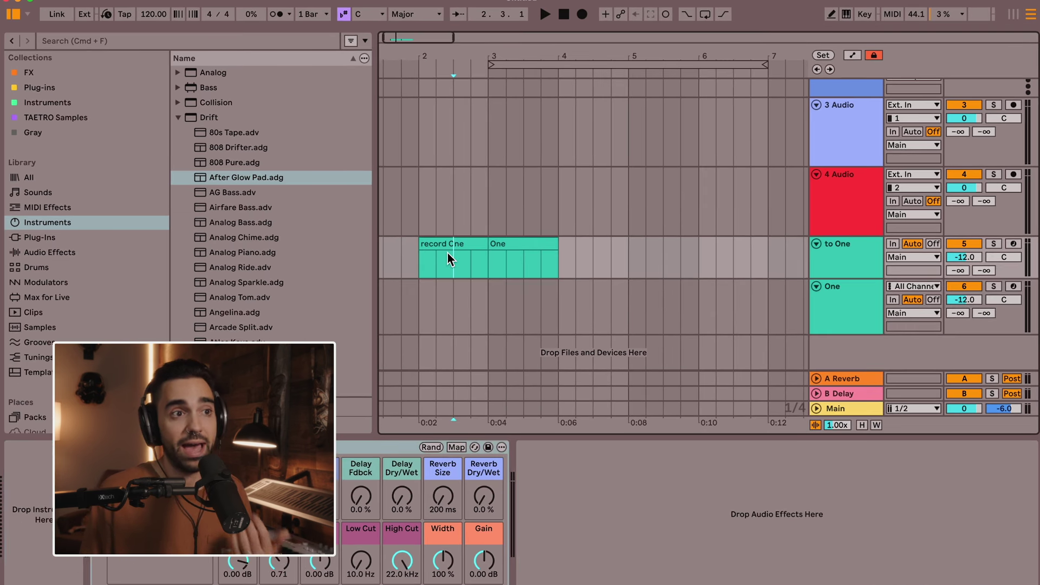
scroll(448, 256, "left", 1)
left_click_drag(521, 64, 381, 66)
left_click_drag(535, 55, 558, 22)
left_click(546, 15)
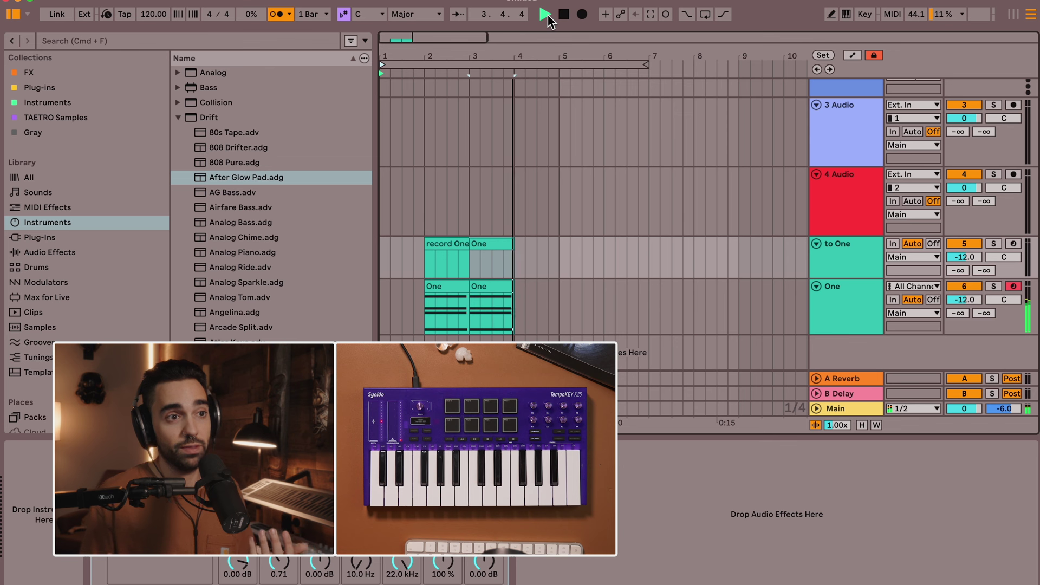
key("space")
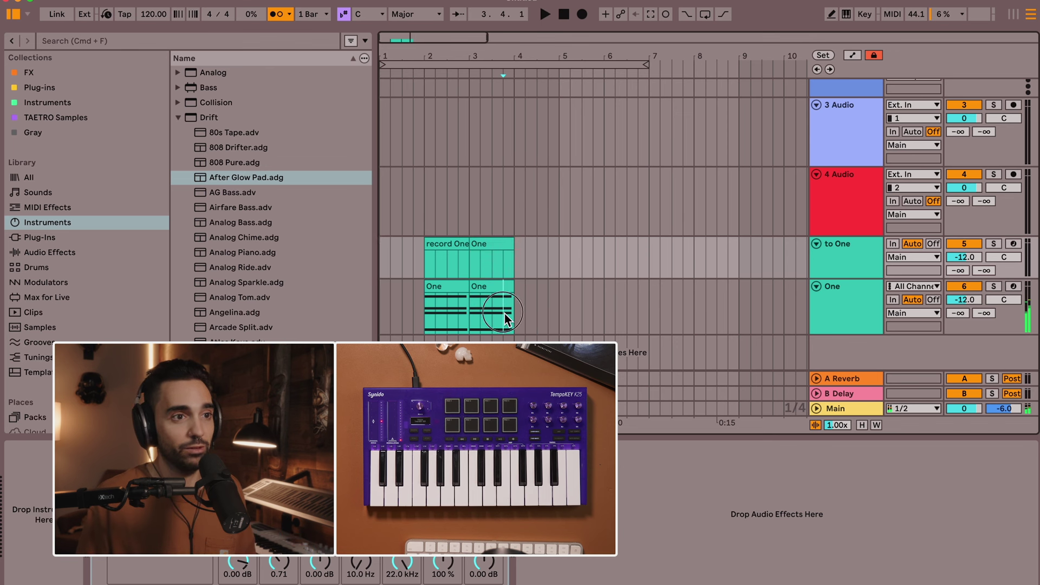
- Duplicate the One trigger clip four times along the to One track
left_click(489, 242)
key("super+d")
key("super+d")
key("super+d")
key("super+d")
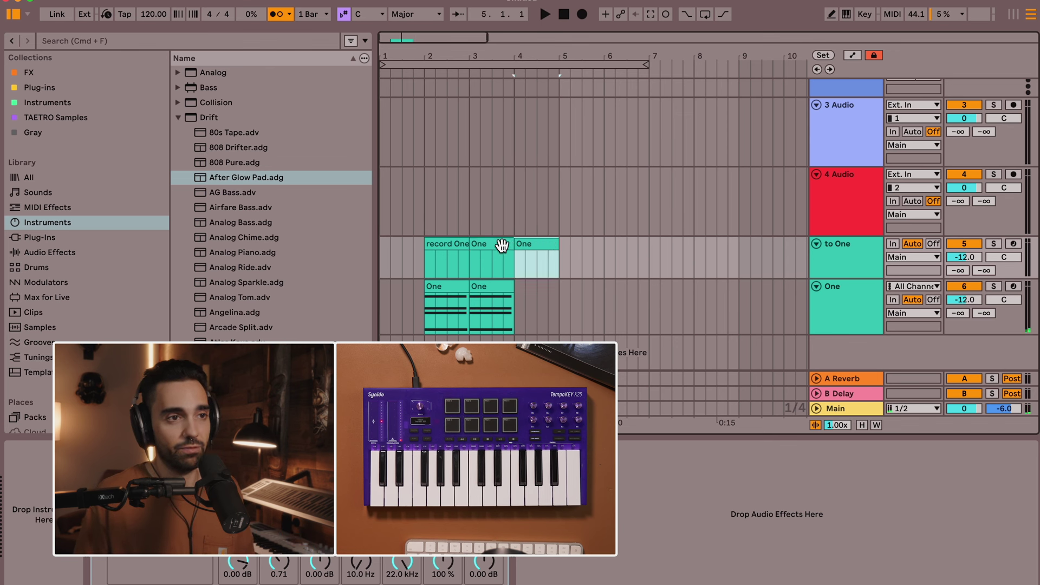
- Delete the recorded clips on track One and play from the start to record the loop again
left_click_drag(496, 289, 458, 290)
left_click(563, 15)
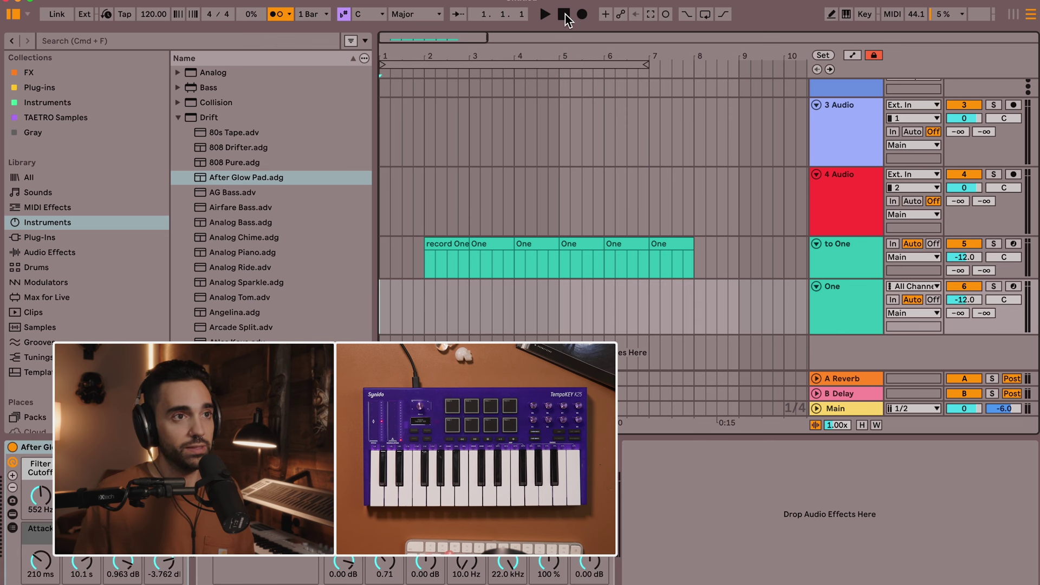
key("space")
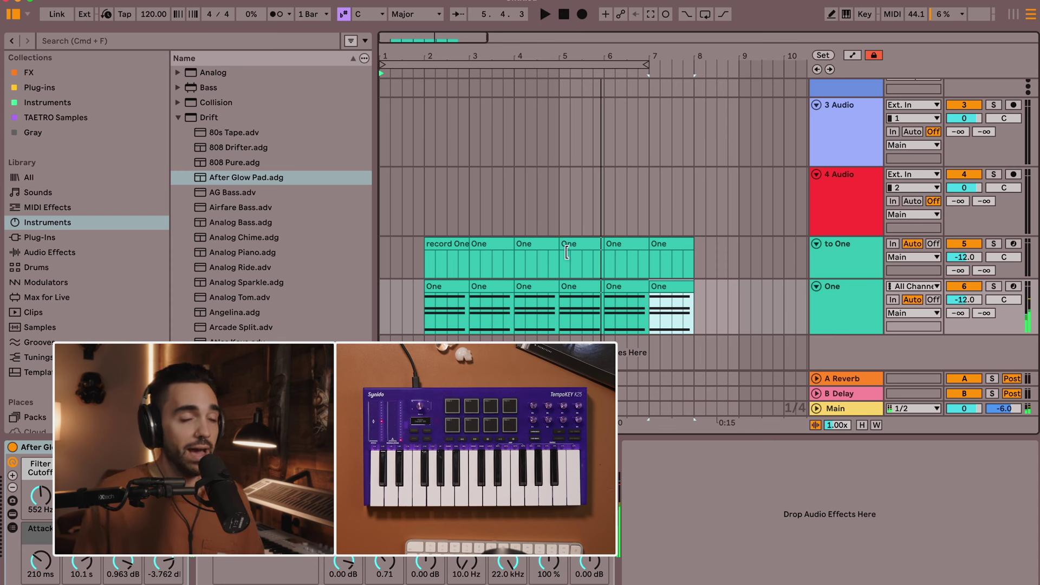
- Move all the One trigger clips on the to One track to start at bar 8
left_click(460, 251)
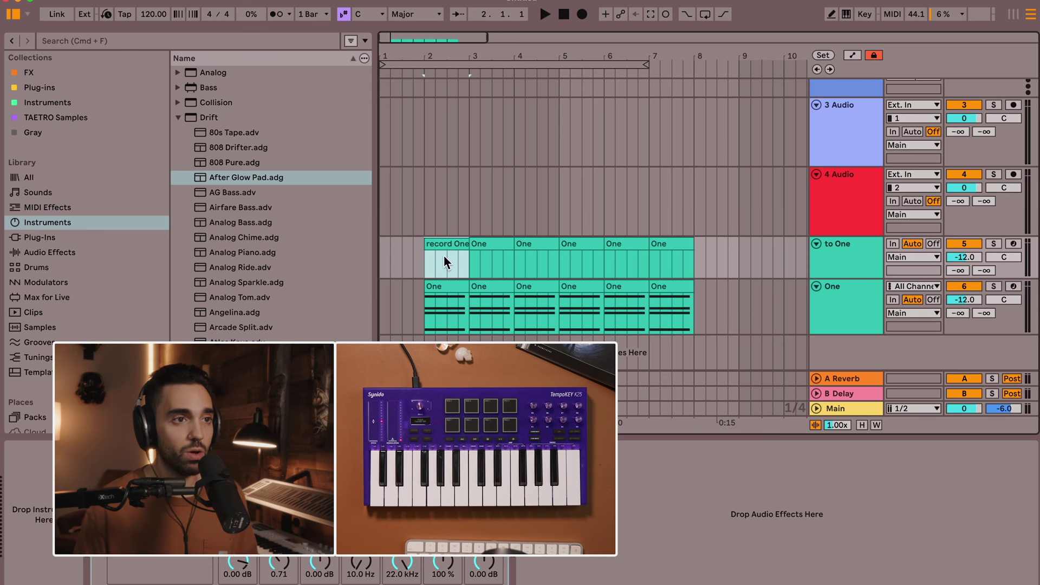
left_click(498, 249)
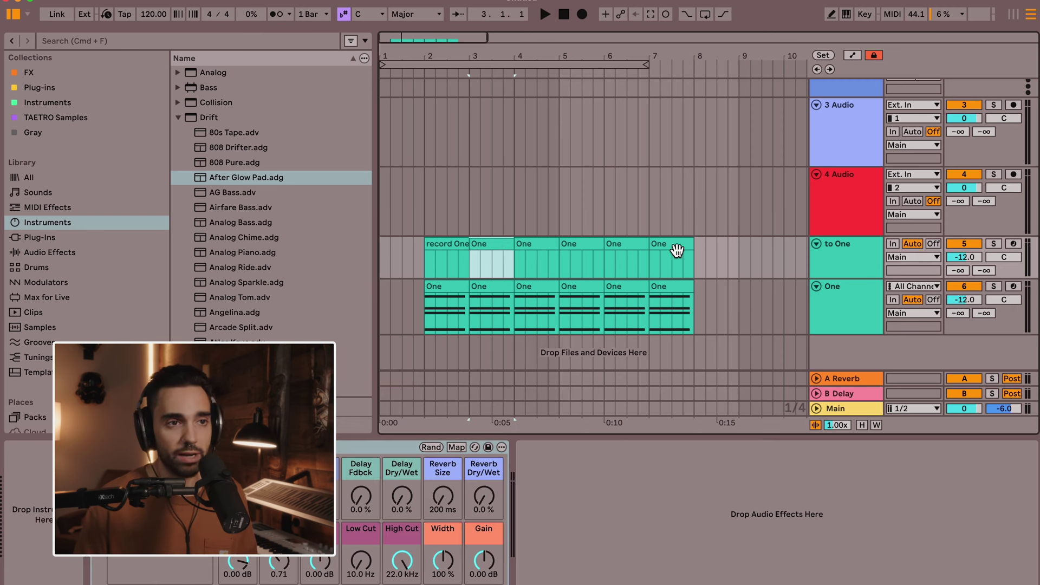
left_click(679, 252, "shift")
left_click_drag(498, 248, 719, 249)
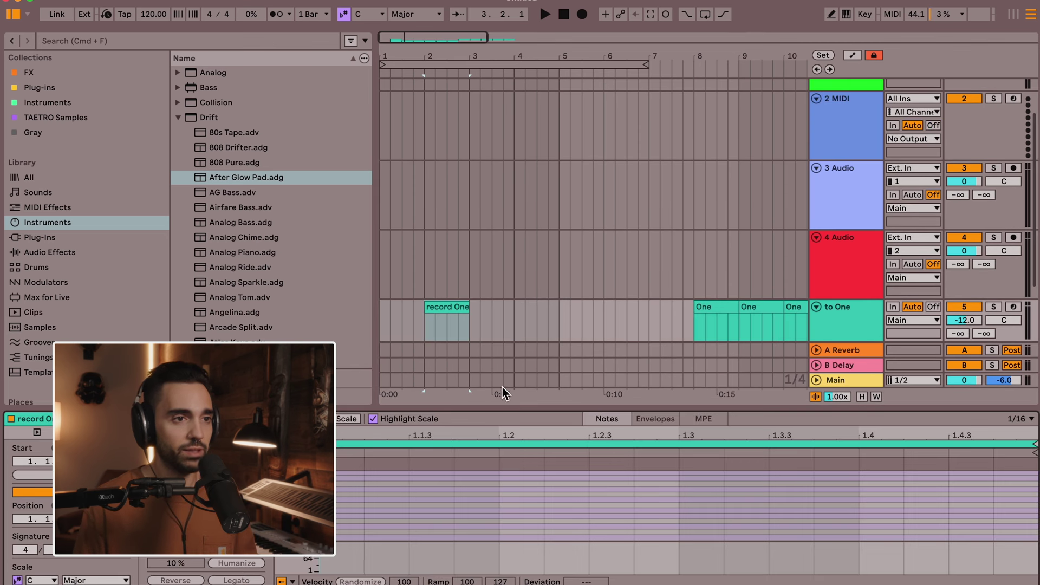
left_click(442, 308)
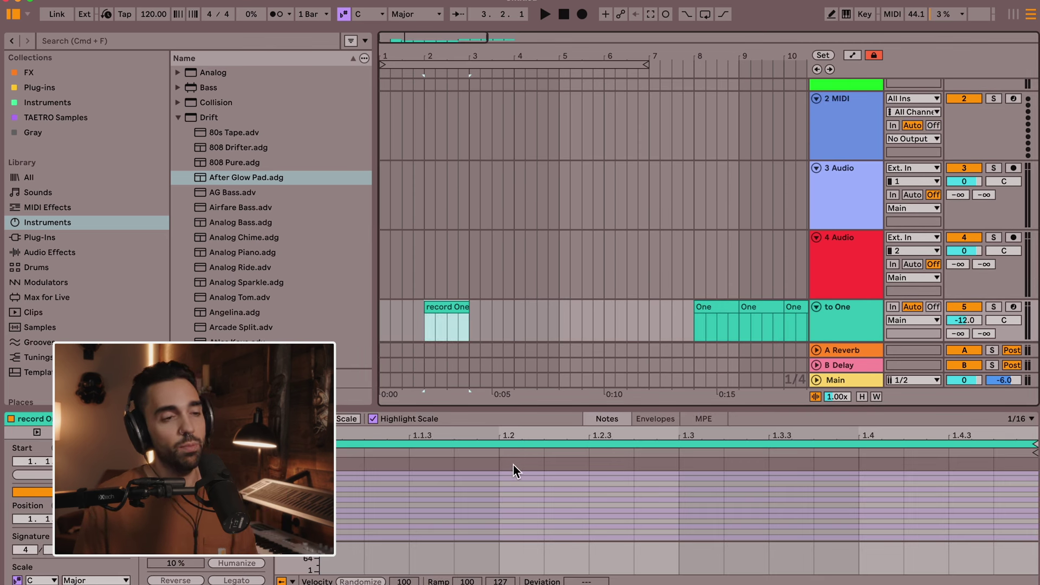
scroll(532, 511, "up", 1)
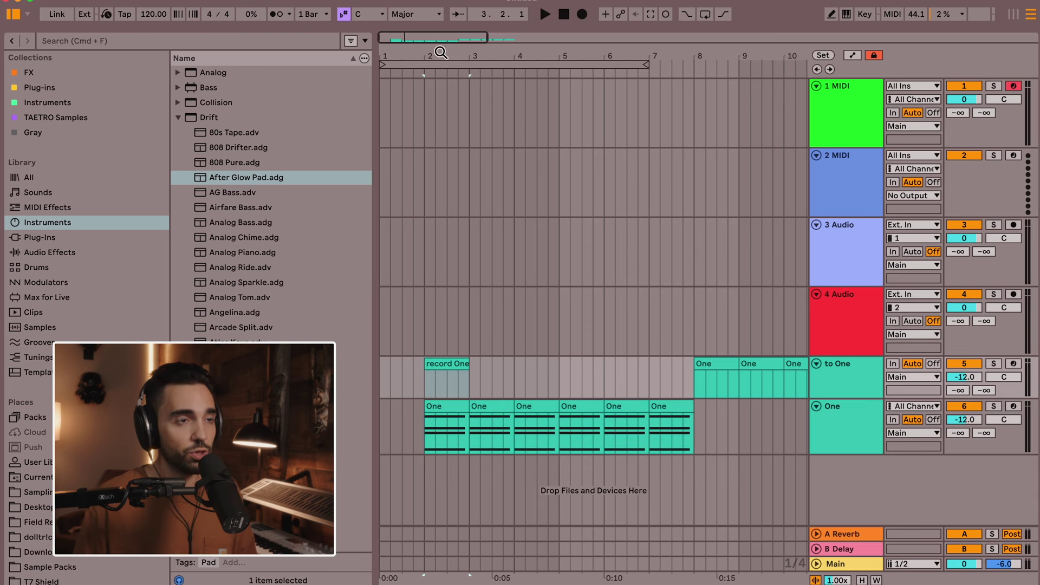
left_click_drag(441, 52, 441, 41)
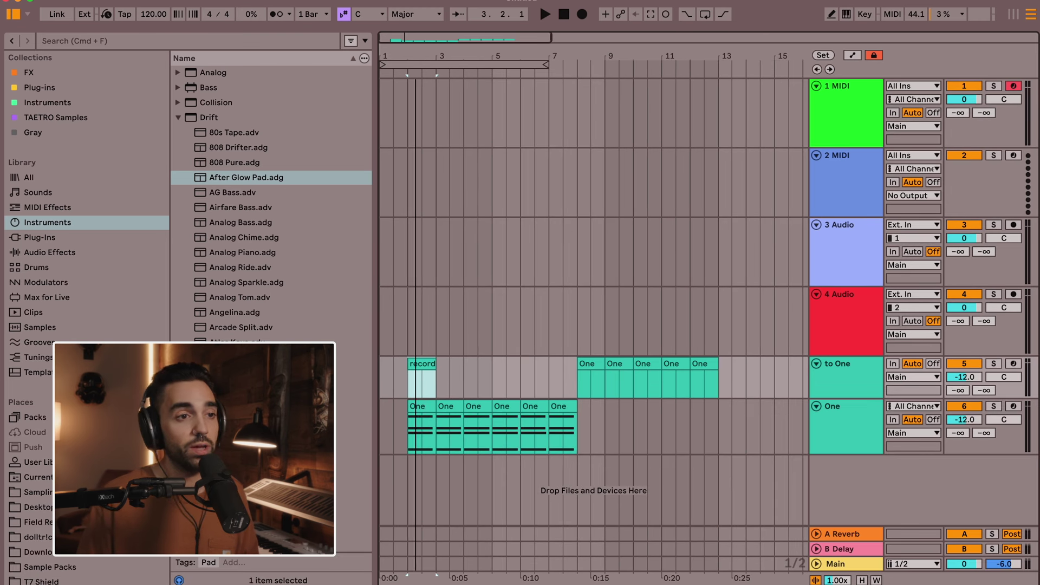
- Delete all clips on the to One and One tracks
left_click(703, 364, "shift")
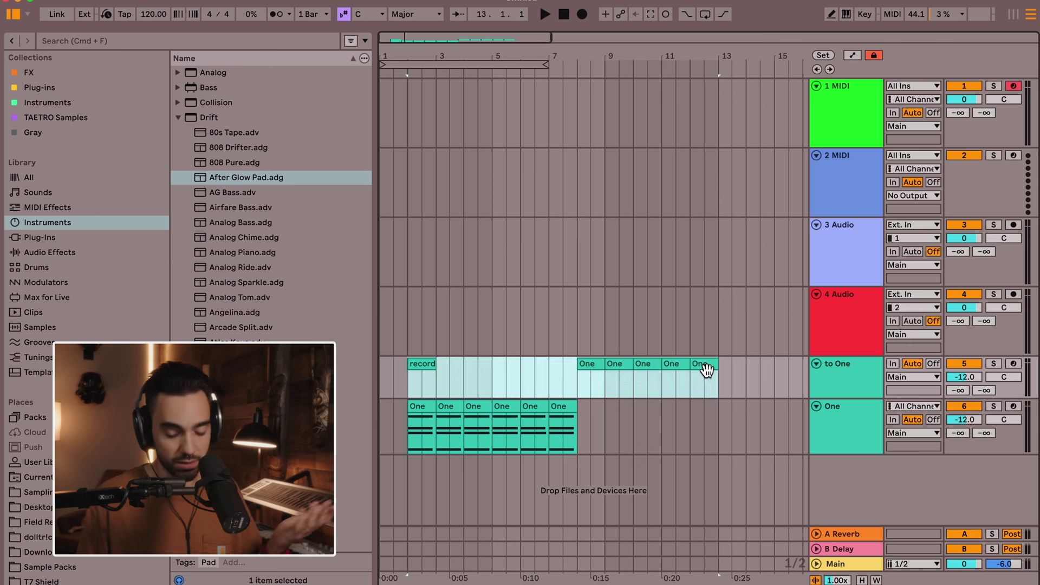
left_click(562, 409, "shift")
key("Delete")
- Insert an empty four-bar MIDI clip at bar 1 on the to One track and name it Record One
left_click(381, 383)
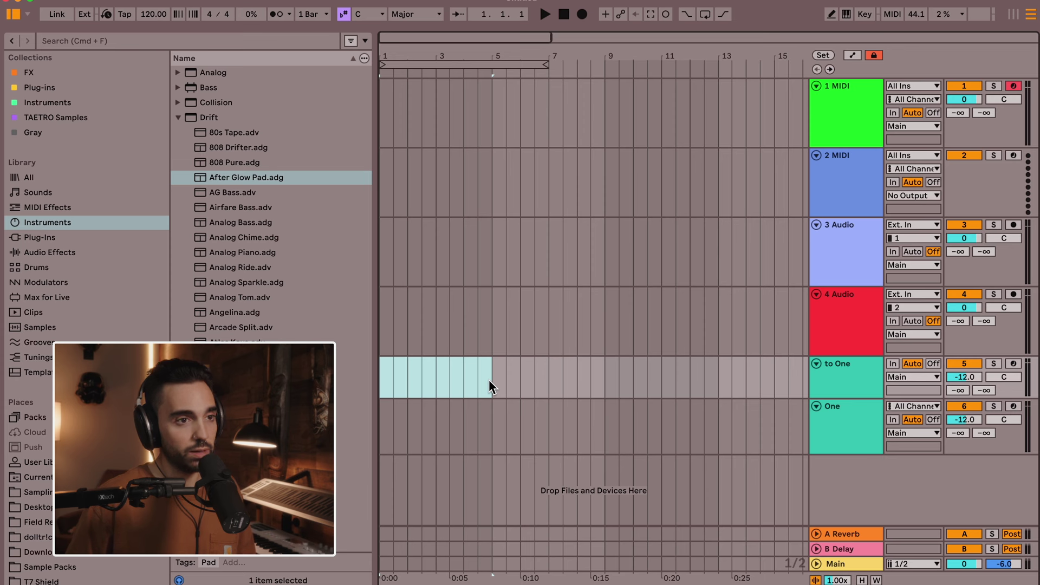
key("super+shift+m")
key("super+r")
type("R")
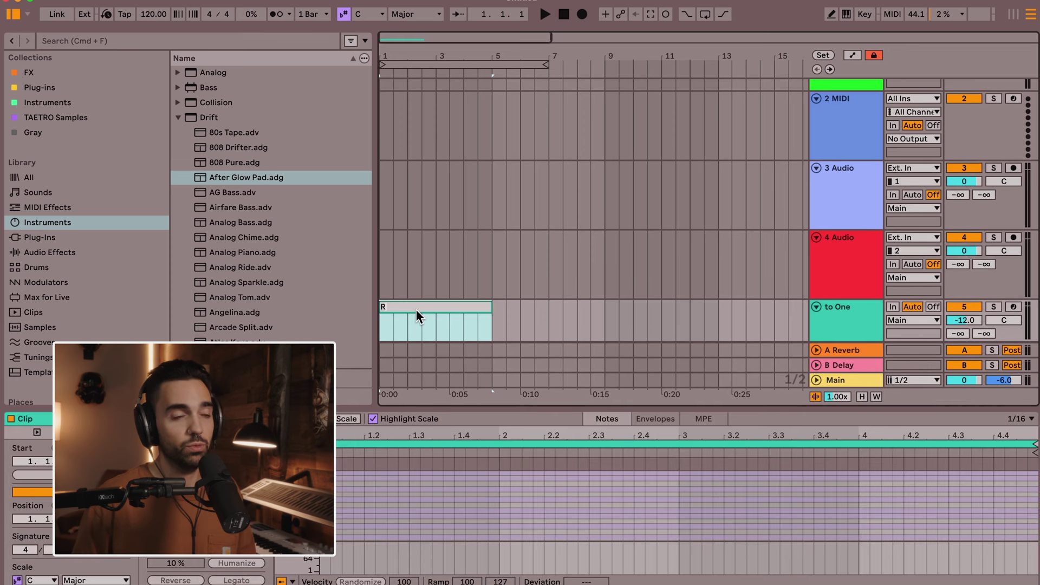
type("ecord One")
key("Return")
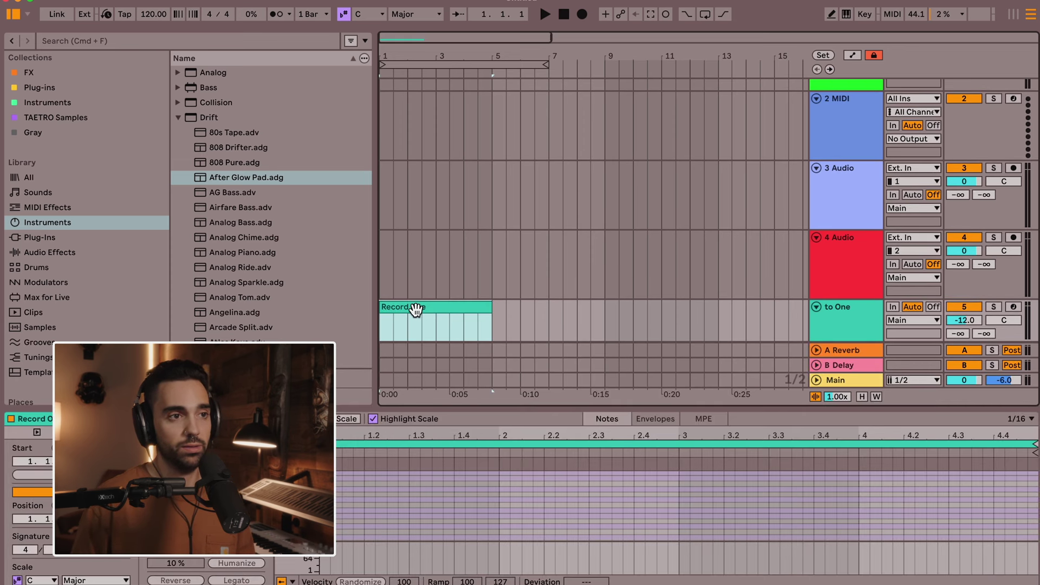
- Insert an empty MIDI clip from bar 5 to bar 9 on the to One track and name it One
scroll(559, 308, "down", 3)
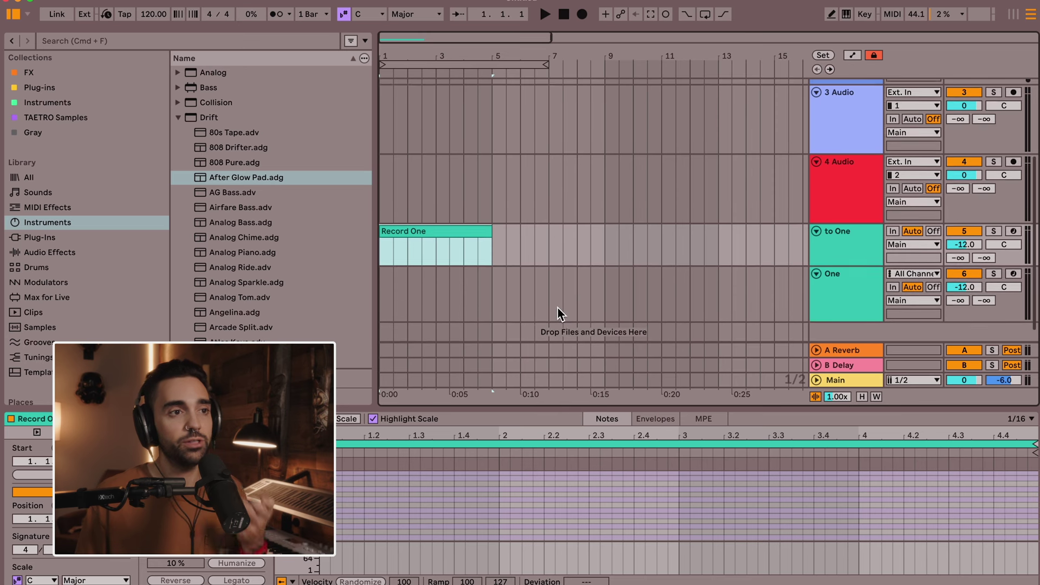
left_click(856, 288)
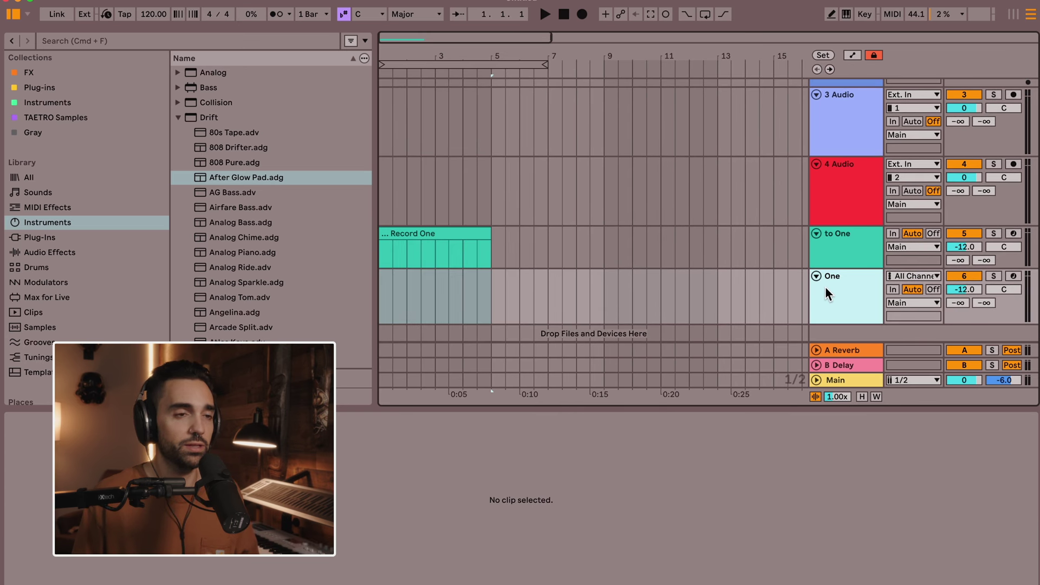
left_click(590, 246)
left_click_drag(498, 242, 602, 242)
key("super+shift+m")
key("super+r")
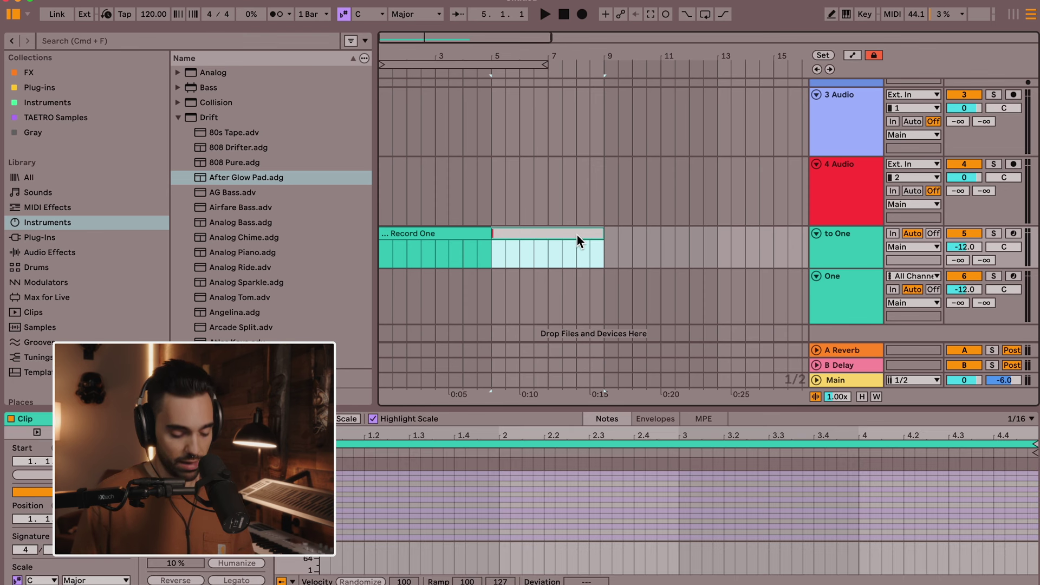
type("One")
key("Return")
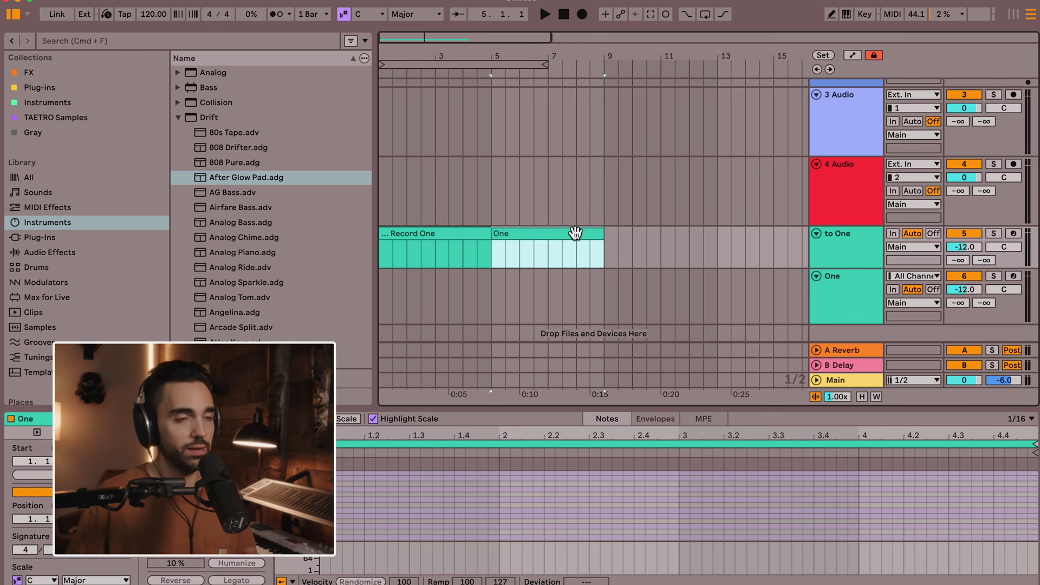
- Move the Record One and One clips to start at bar 5, and play the arrangement to record a chord progression on track One
left_click(407, 234, "shift")
left_click_drag(406, 234, 517, 242)
left_click(431, 249)
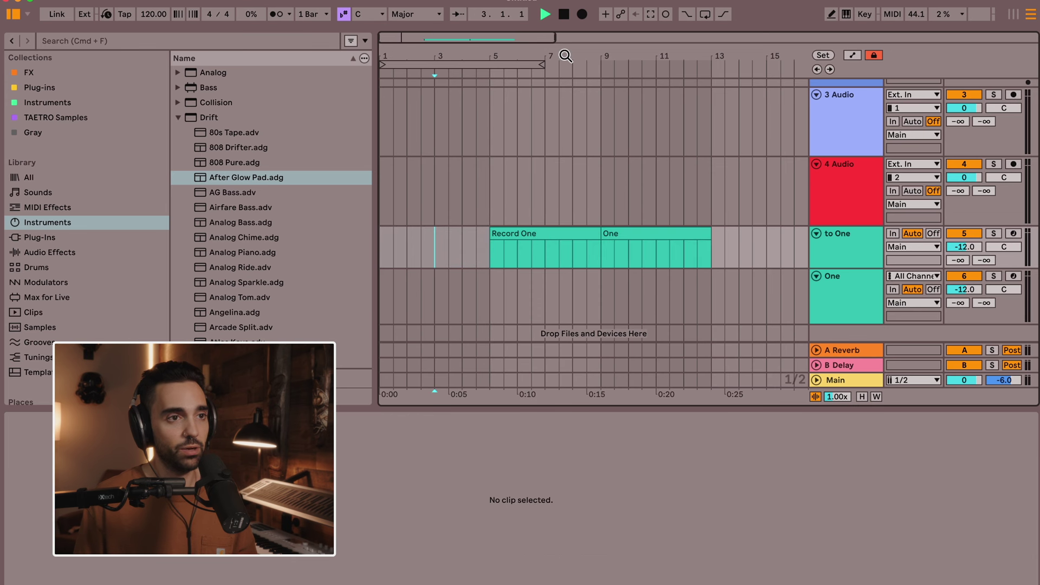
key("space")
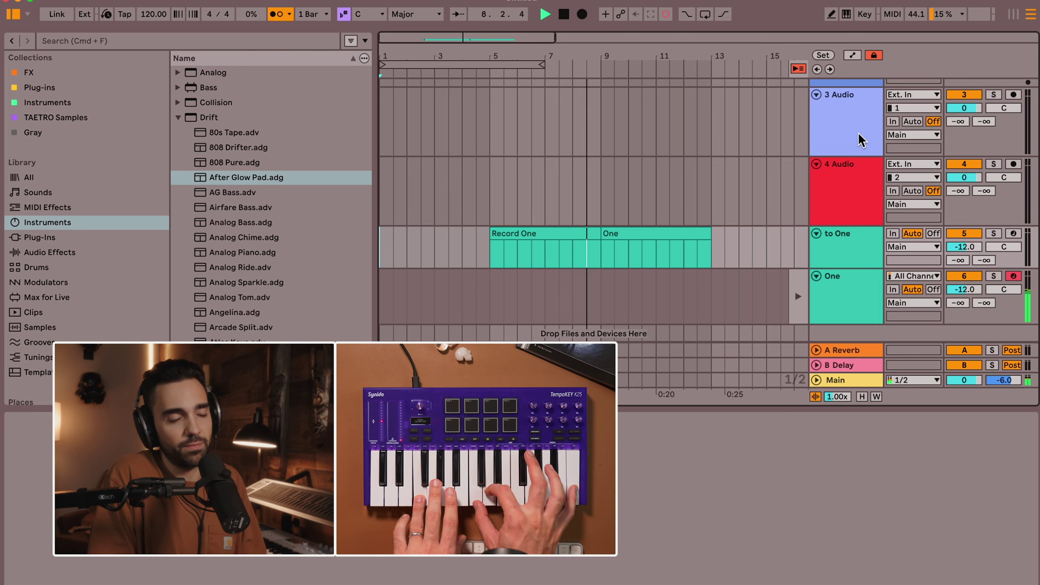
key("super+shift+c")
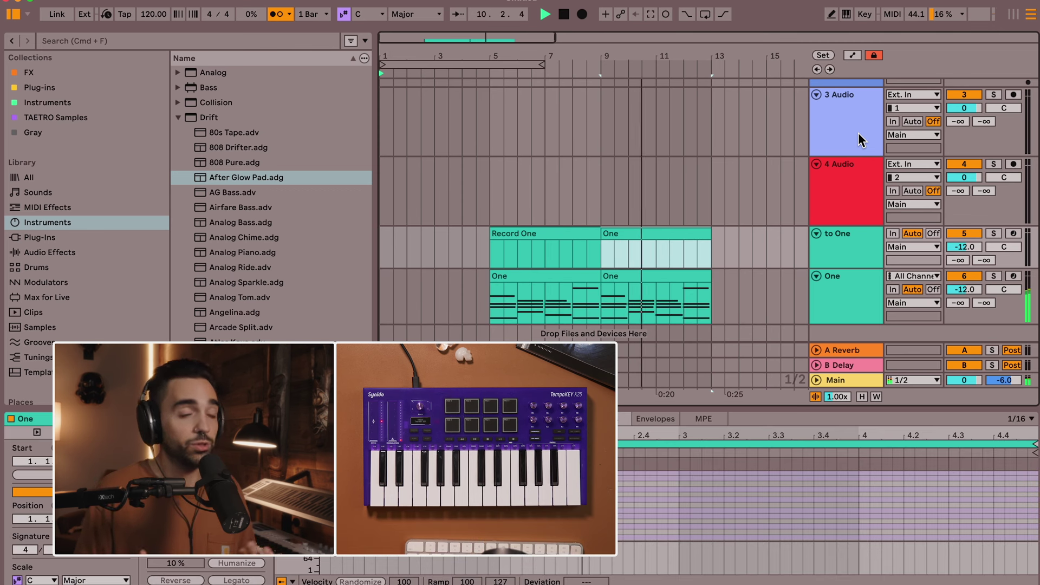
left_click_drag(599, 66, 467, 59)
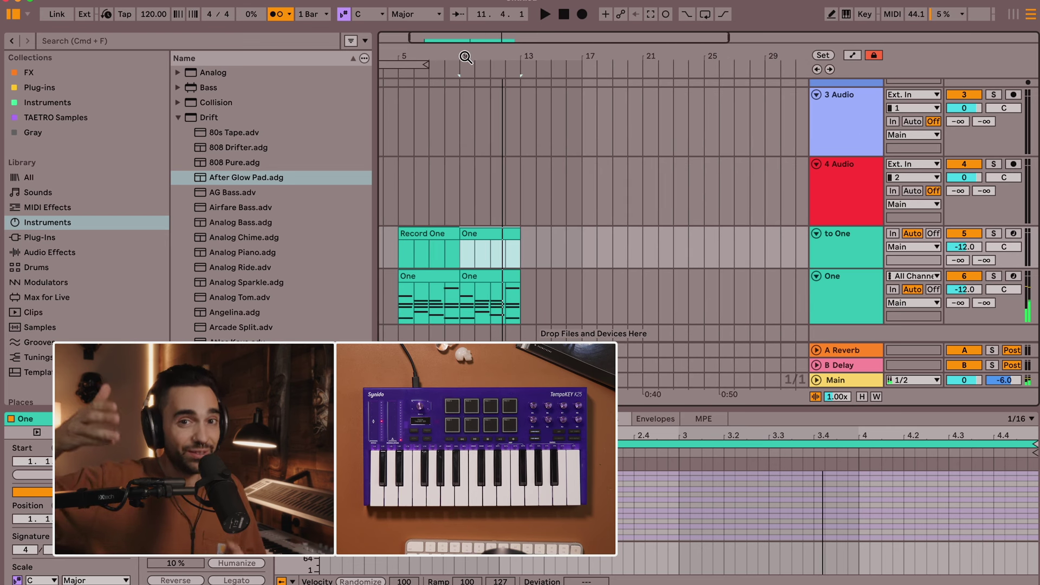
left_click_drag(525, 65, 470, 49)
left_click(456, 236)
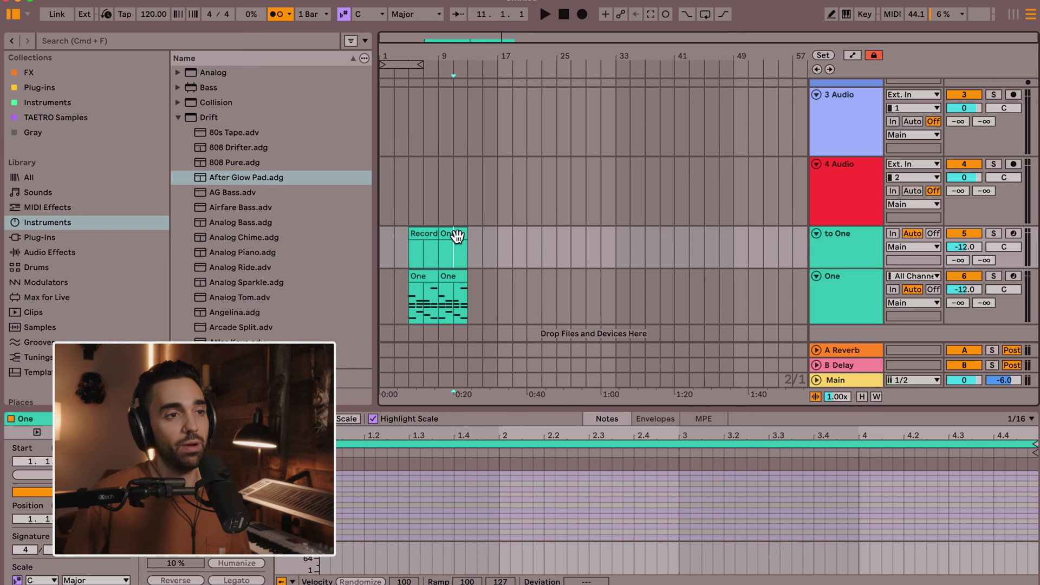
left_click_drag(456, 240, 792, 233)
scroll(628, 238, "down", 1)
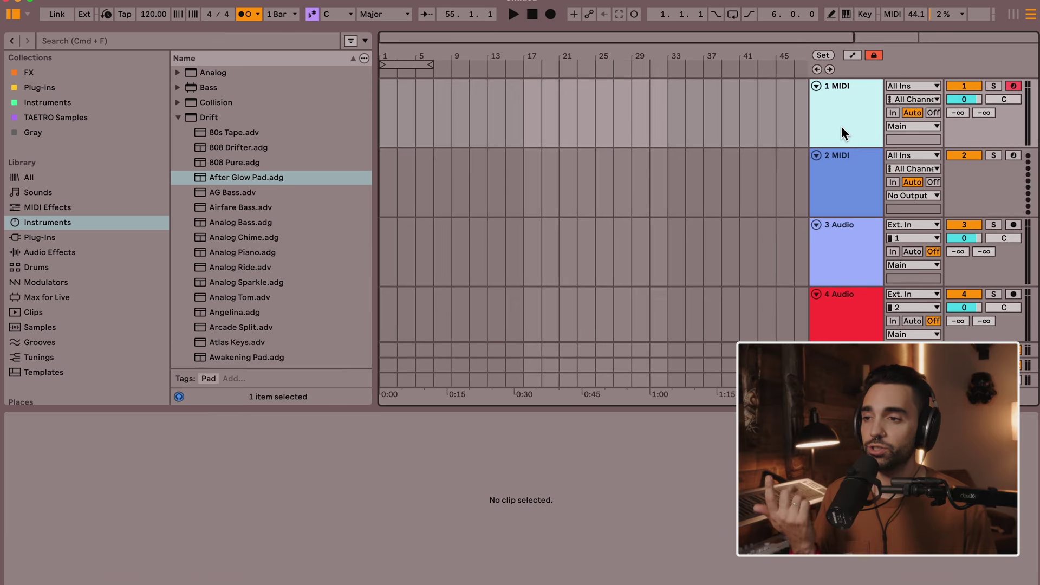
- Set the track/clip name in the Prearranger device on the 1 MIDI track to Guitar
left_click(841, 125)
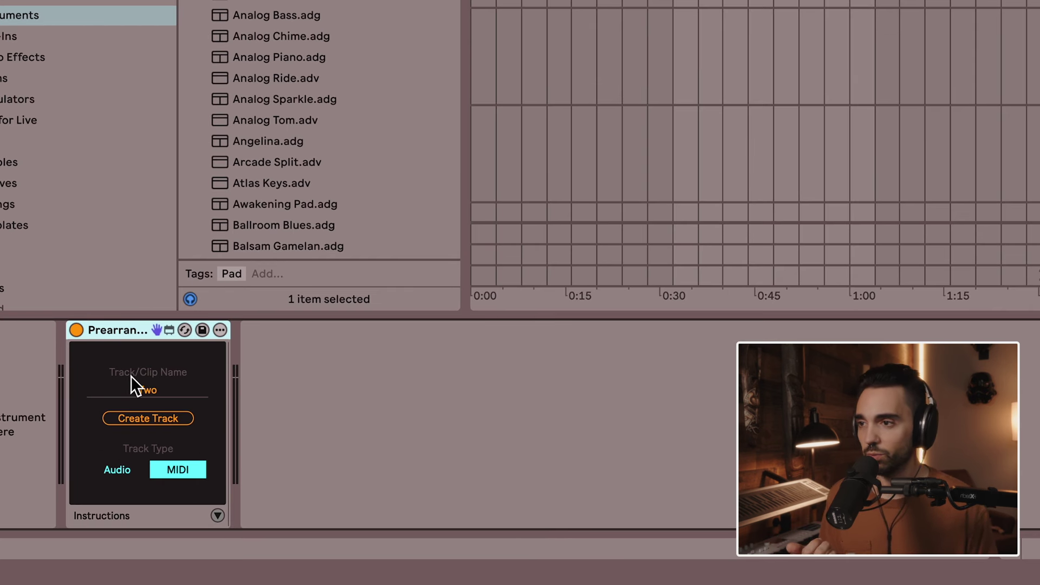
left_click(159, 391)
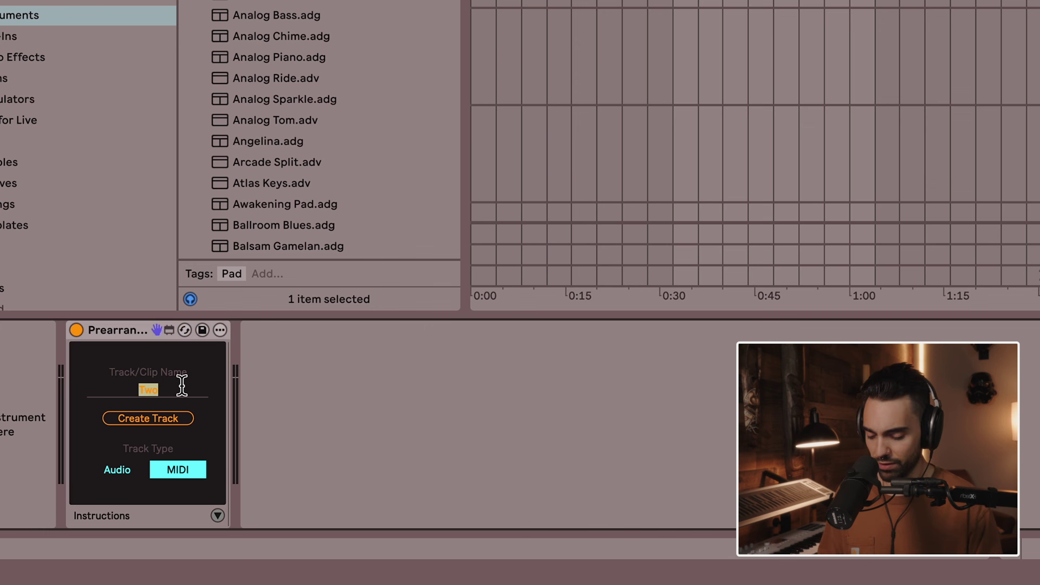
type("Guitar")
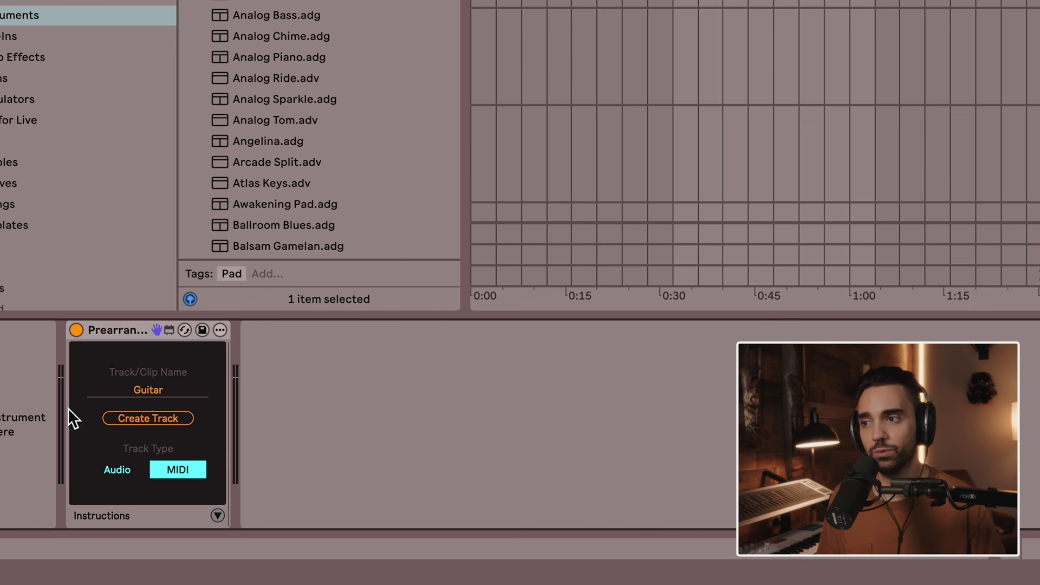
left_click(292, 391)
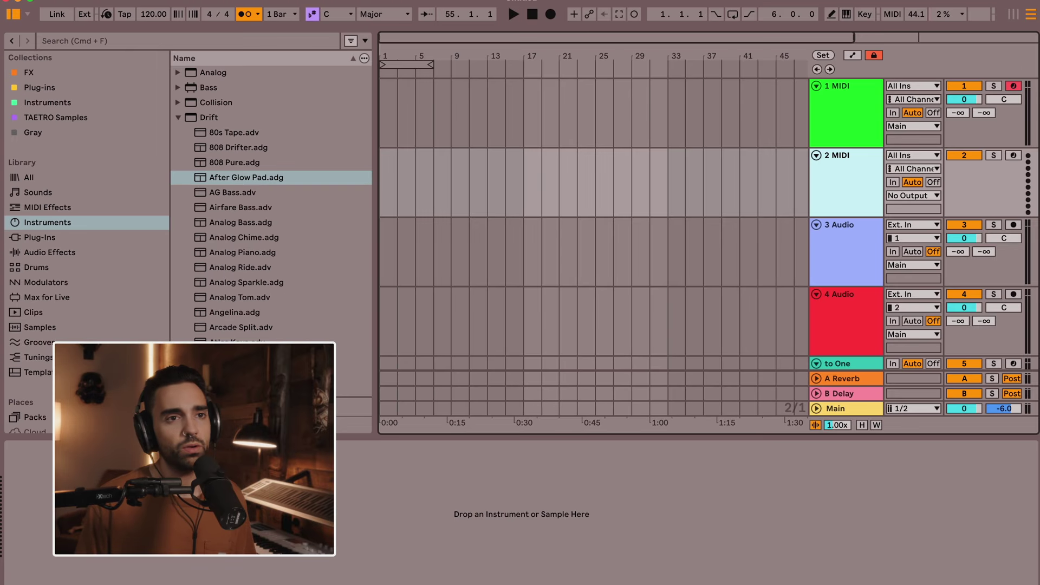
- Rename the 2 MIDI track as to Drums
key("super+r")
type("to")
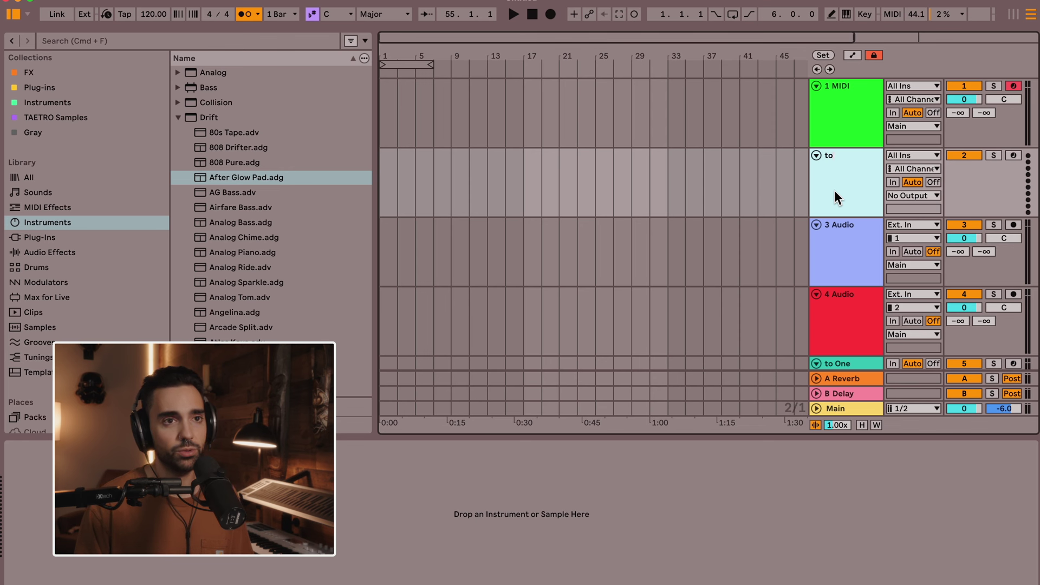
type(" Drums")
key("Return")
- Insert a new MIDI track below to Drums and name it Drums
key("super+shift+t")
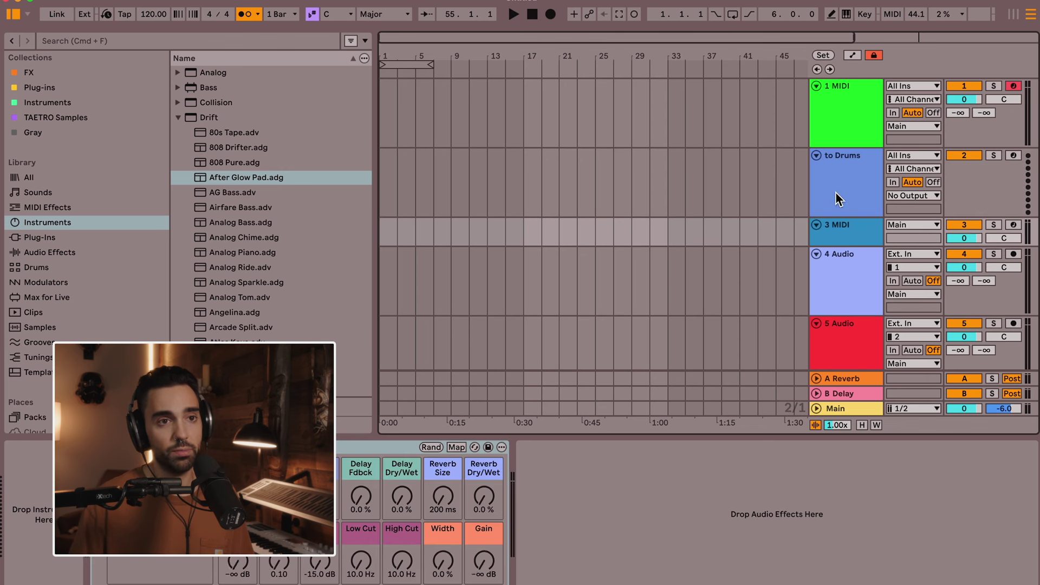
key("super+r")
type("Drums")
key("Return")
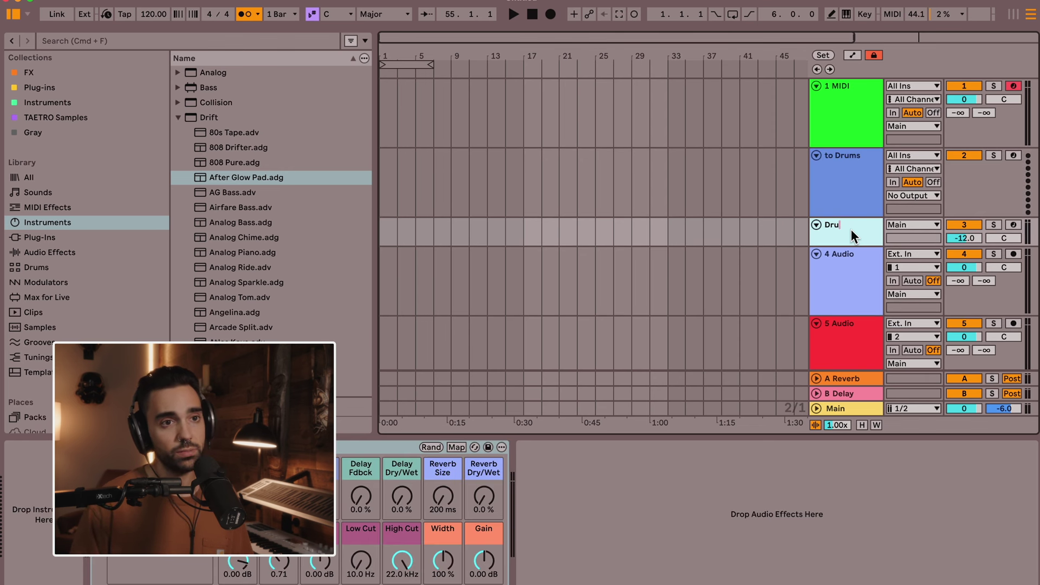
- Load a 606 drum kit onto the Drums track and expand the track's height
left_click(37, 267)
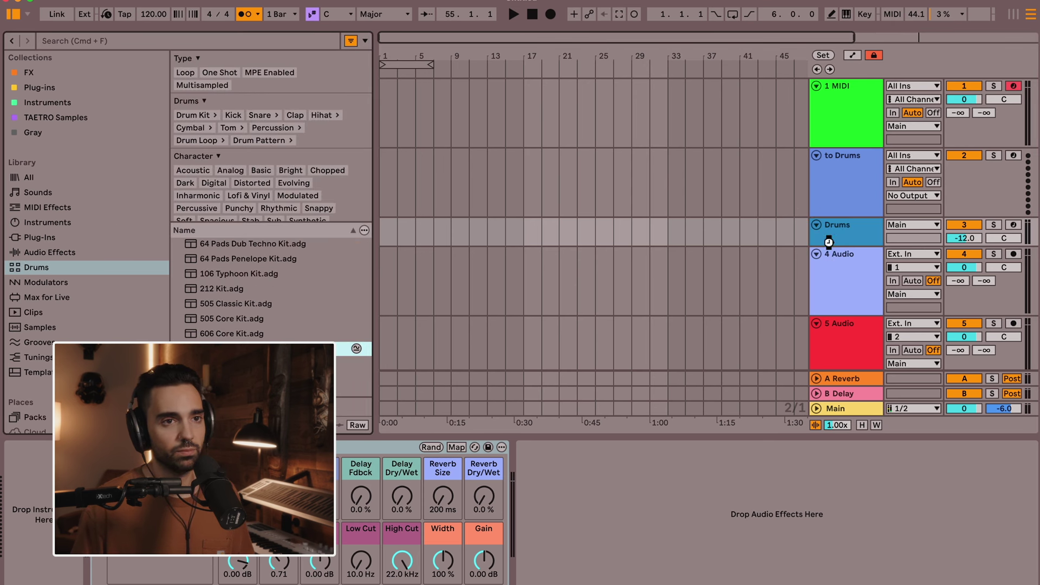
left_click_drag(838, 245, 838, 286)
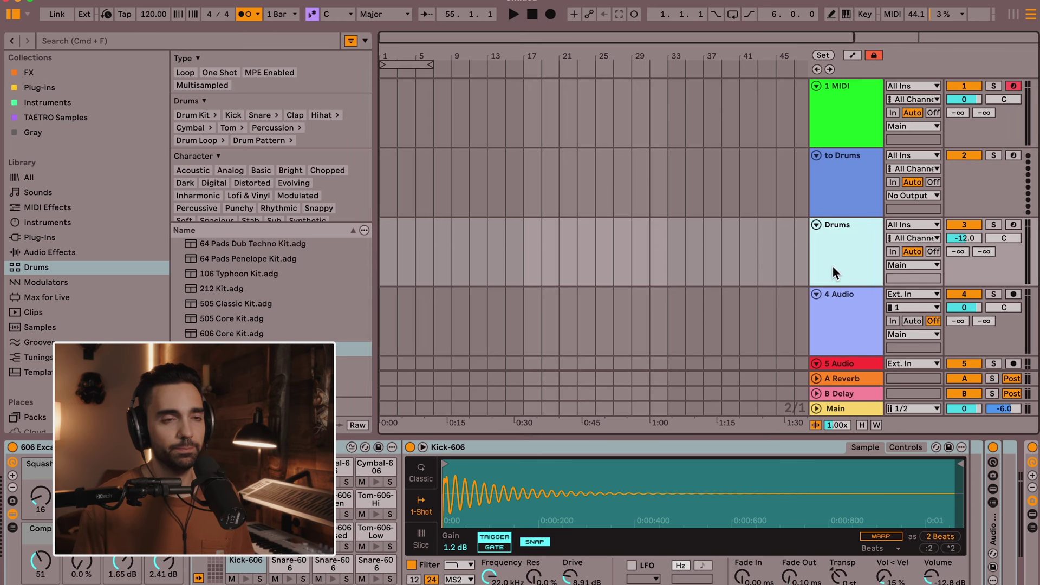
- Insert an empty MIDI clip from bar 3 to bar 5 on the to Drums track and name it Record Drums
scroll(406, 157, "up", 5)
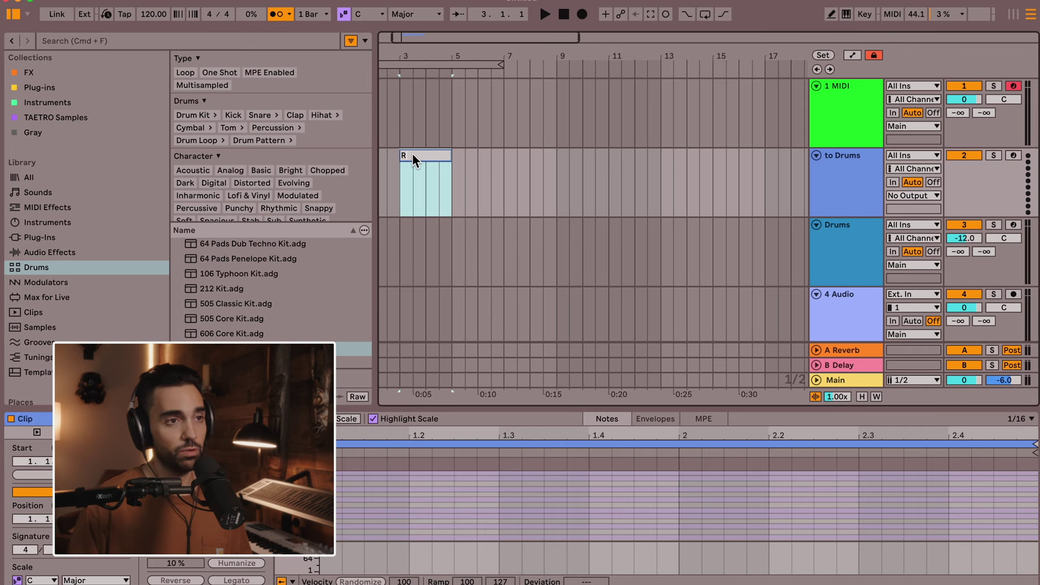
type("rum")
key("Return")
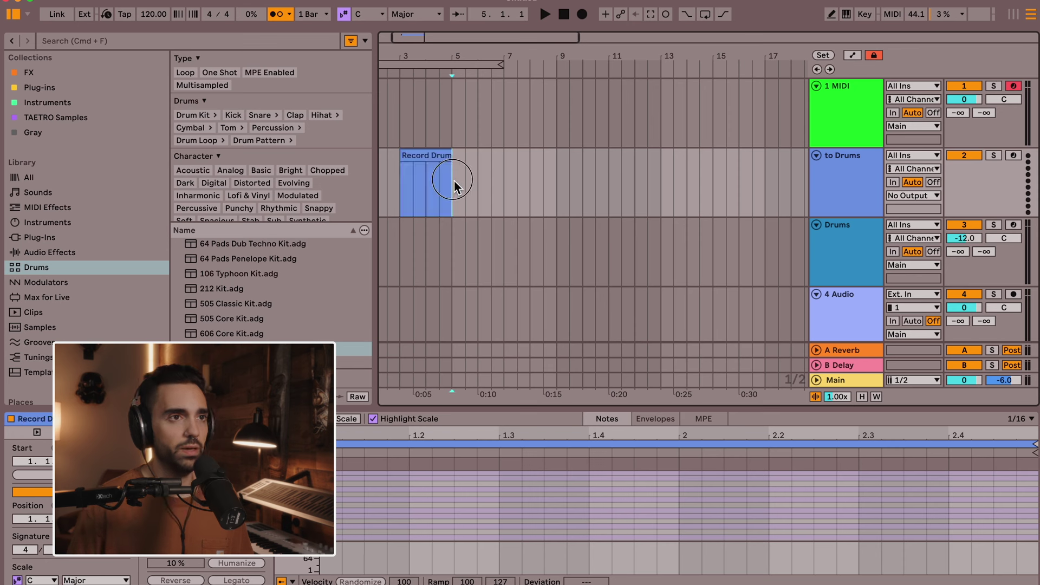
- Insert an empty MIDI clip named Drums from bar 5 to bar 7 on the to Drums track and duplicate it up to bar 15
left_click_drag(453, 181, 504, 184)
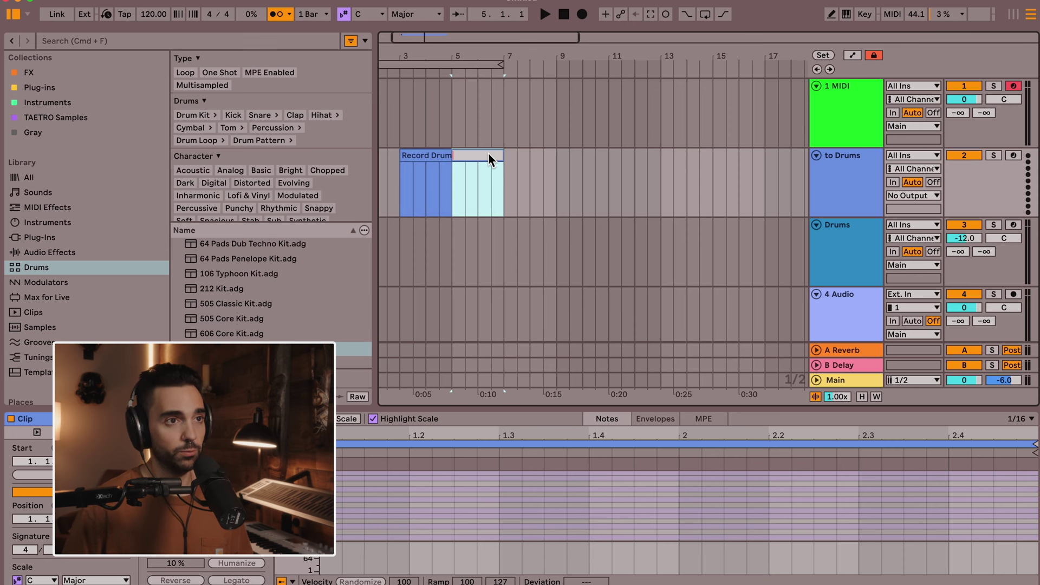
key("Return")
key("ctrl+d")
key("ctrl+d")
key("ctrl+d")
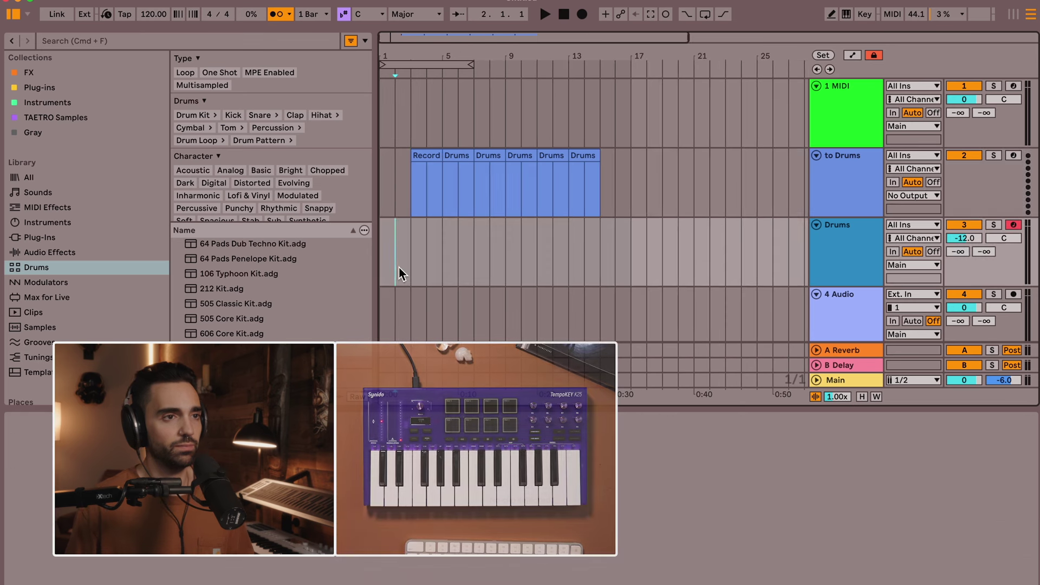
- Play the arrangement from bar 2 to record a drum pattern on the Drums track
key("space")
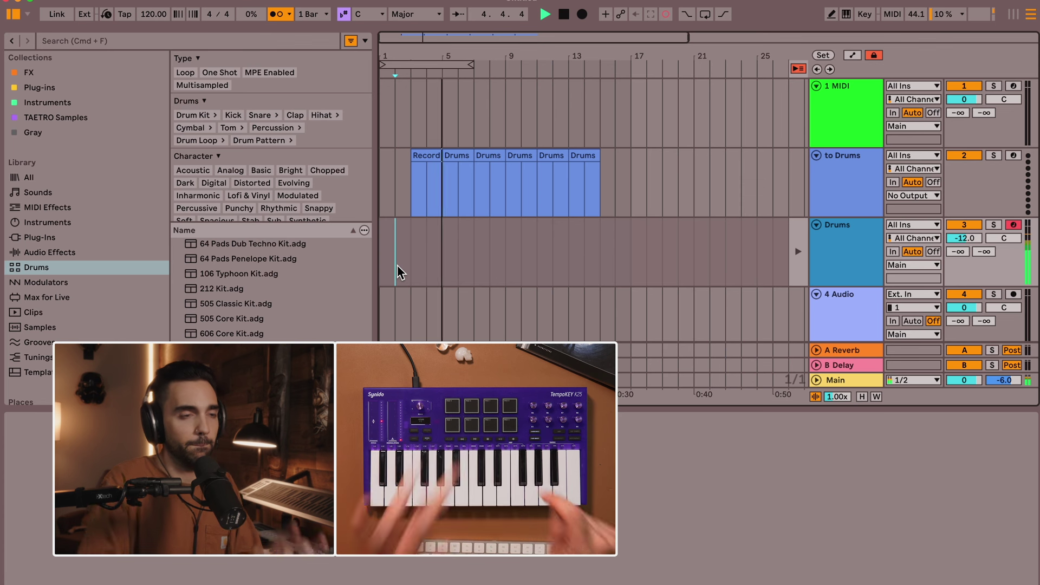
key("super+shift+c")
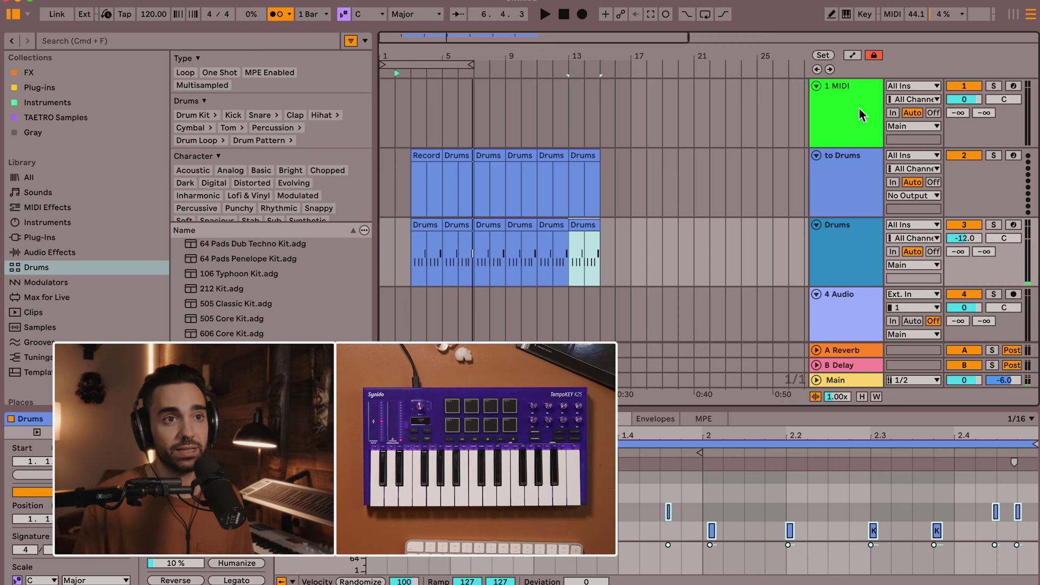
key("super+t")
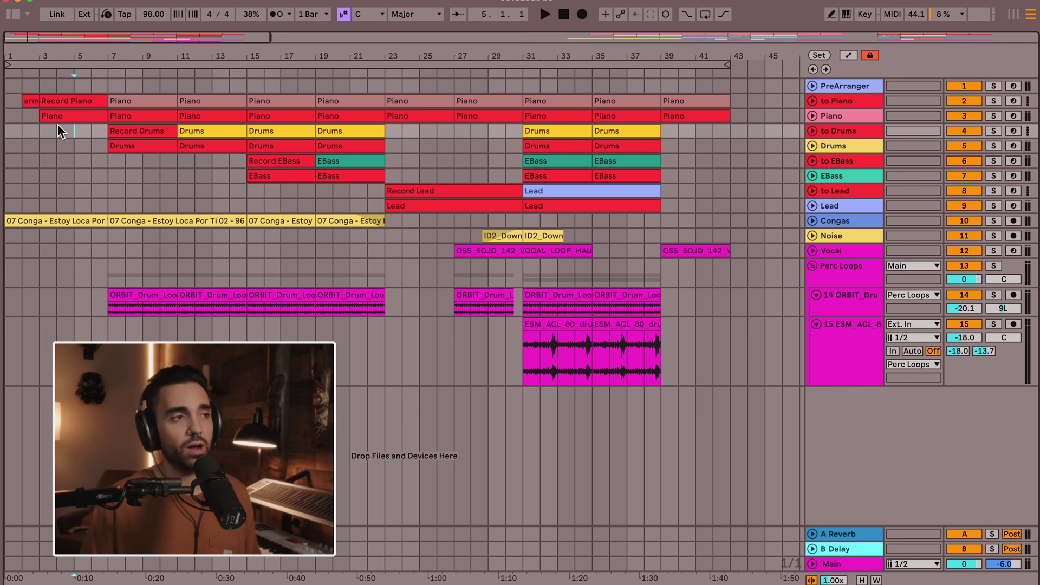
- In the finished song arrangement, delete all recorded clips on the Piano and Drums tracks
left_click(58, 122)
left_click(686, 124, "shift")
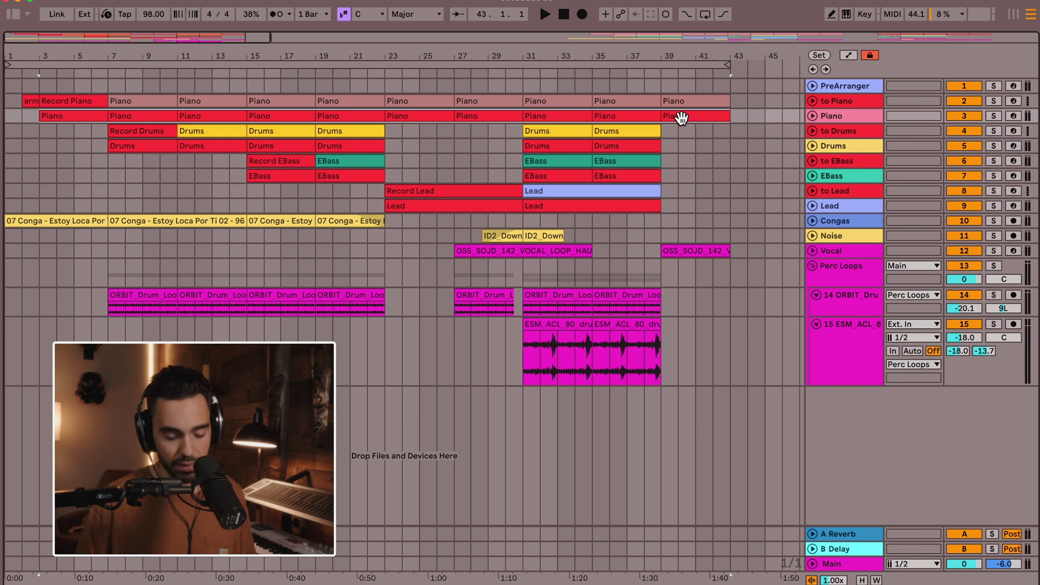
key("Delete")
left_click(172, 152)
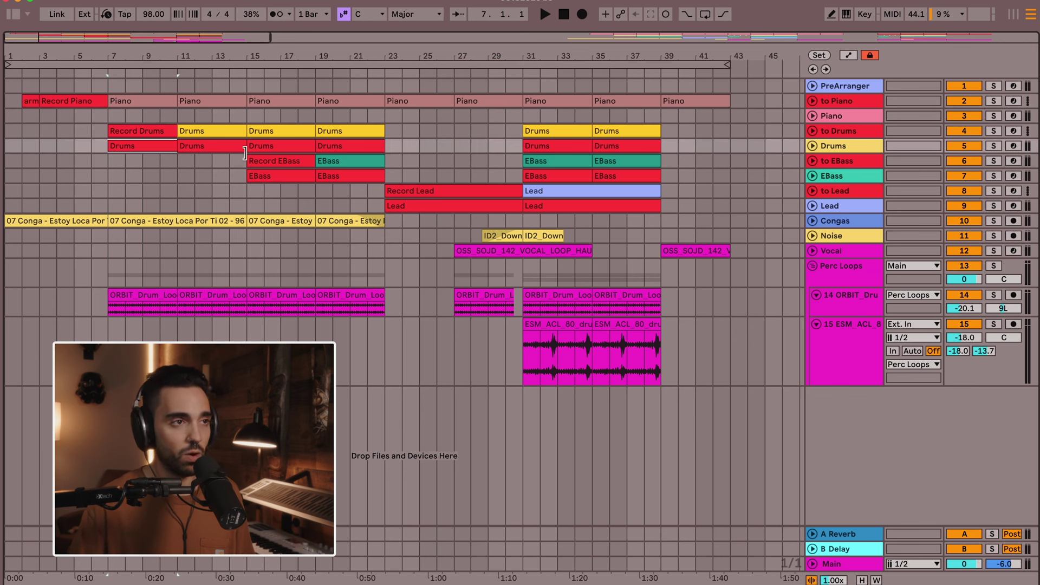
left_click(637, 151, "shift")
key("Delete")
- Delete all four recorded clips on the EBass track
left_click(283, 179)
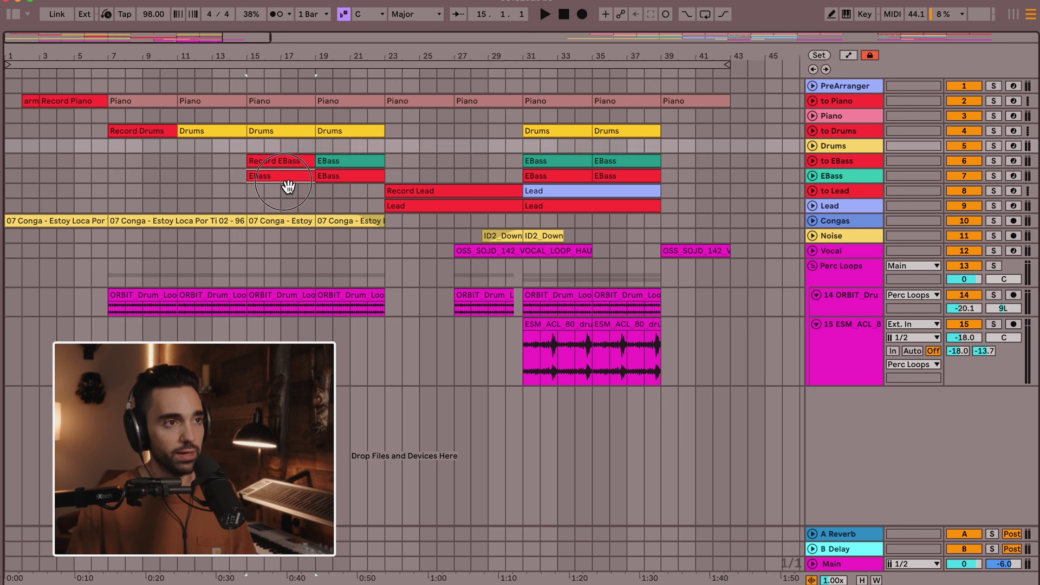
key("Delete")
left_click(344, 179)
key("Delete")
left_click(574, 178)
key("Delete")
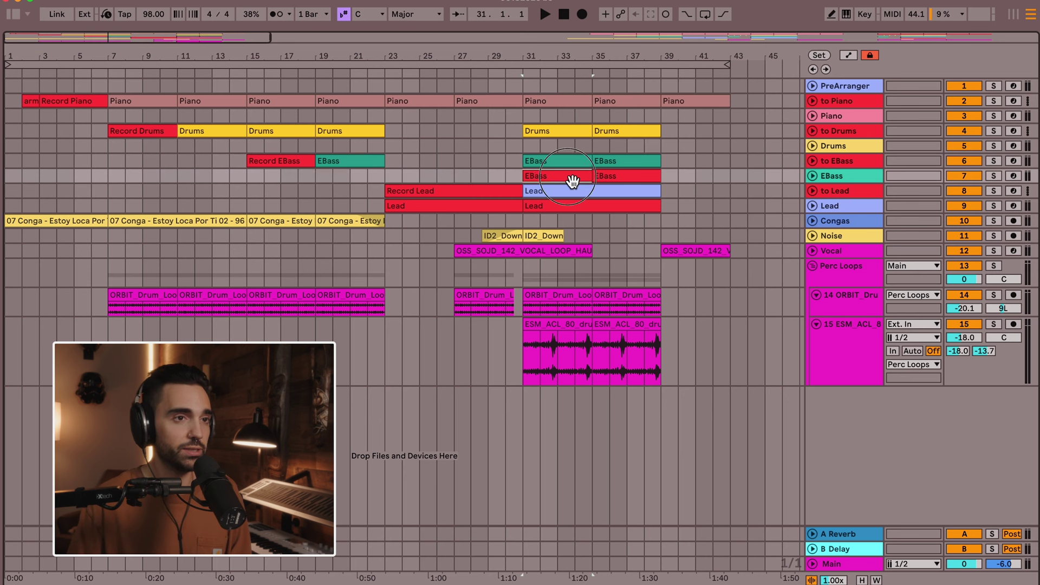
left_click(621, 178)
key("Delete")
- Delete both recorded clips on the Lead track
left_click(457, 208)
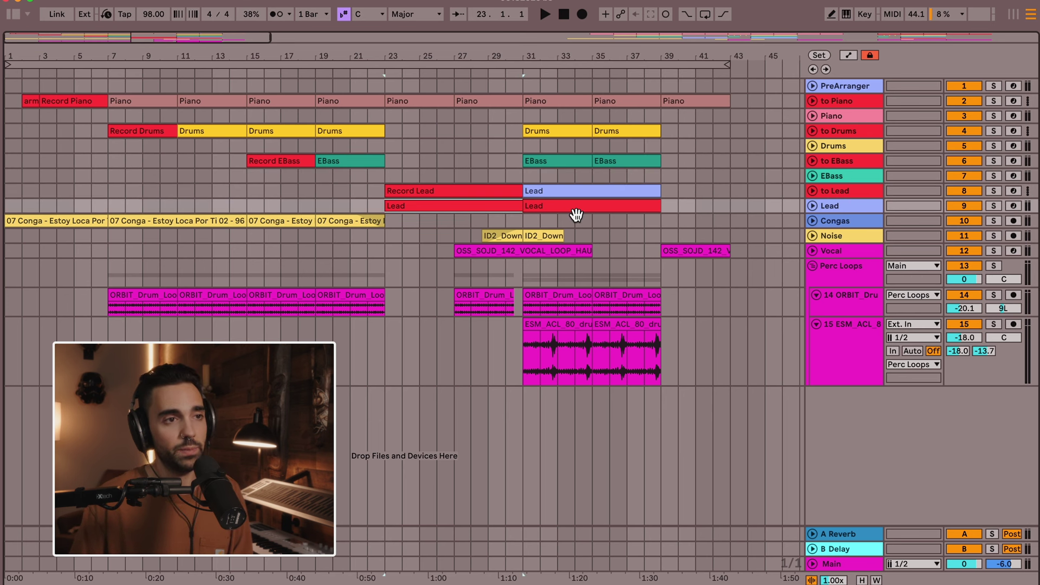
key("Delete")
left_click(576, 214)
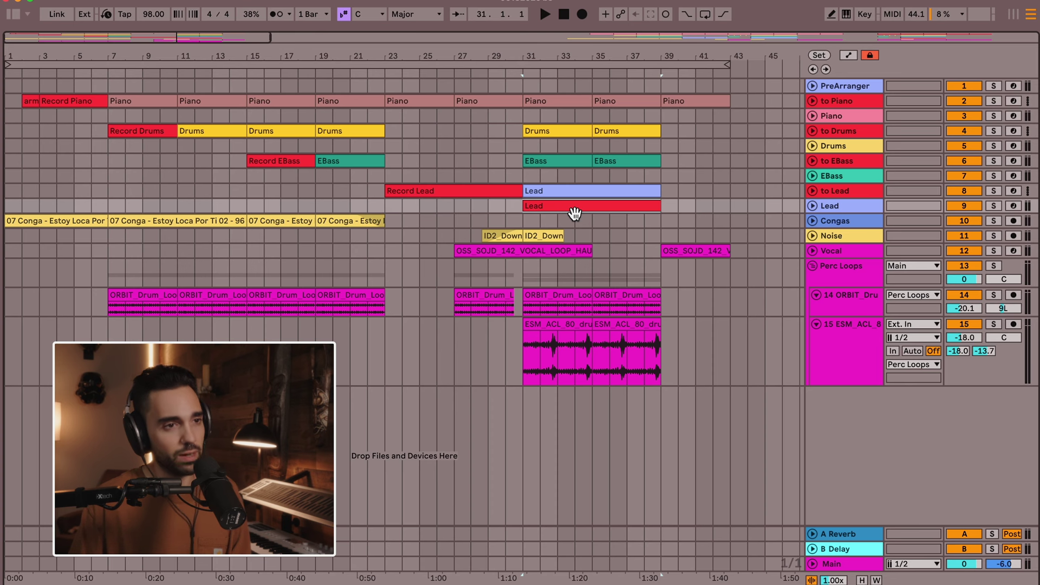
key("Delete")
- Unfold the to Drums and Drums tracks and check the Drums track's MIDI input channel options
left_click_drag(332, 53, 358, 57)
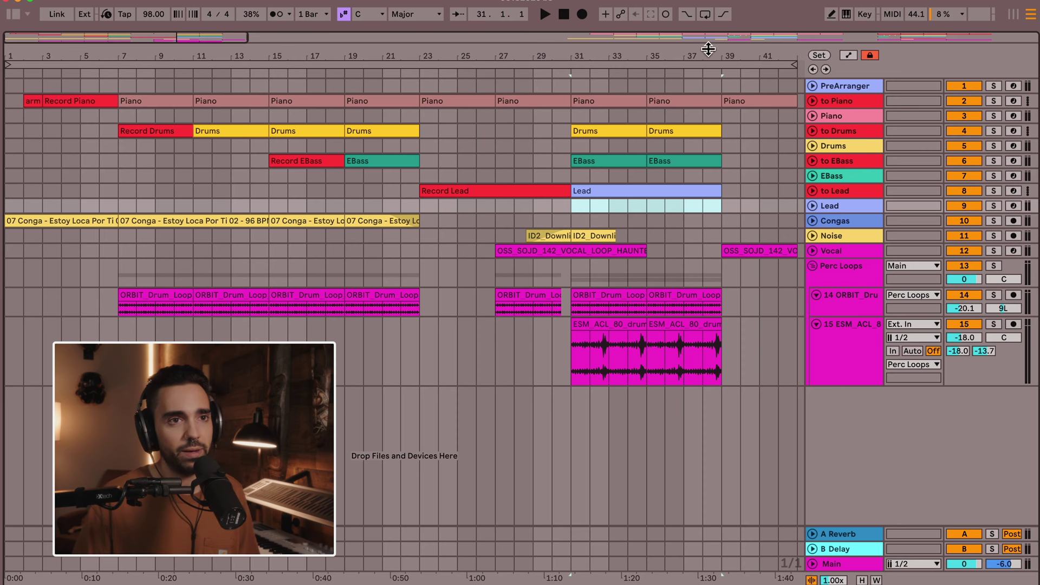
left_click(816, 133)
double_click(836, 139)
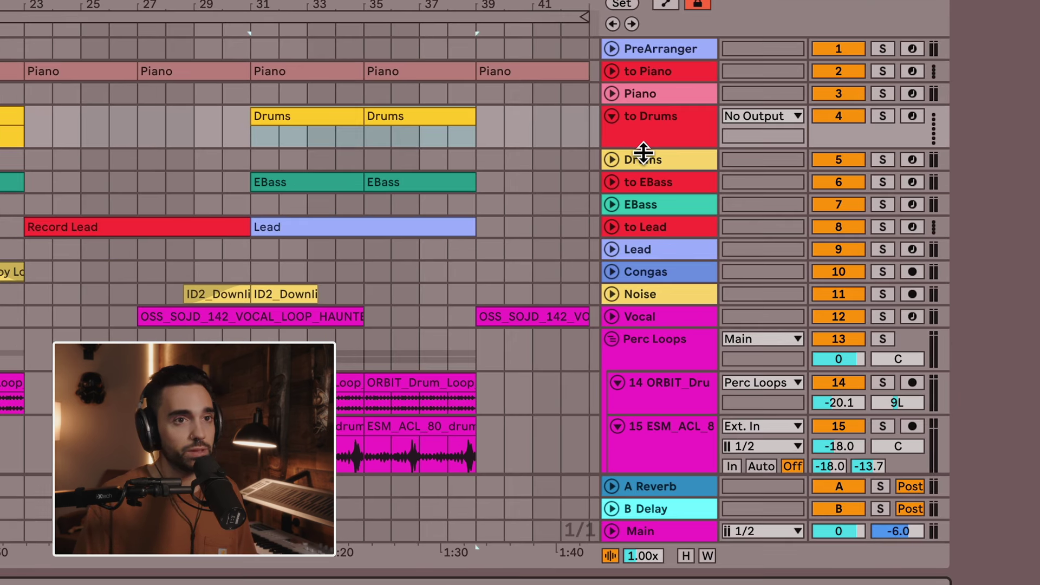
double_click(644, 158)
left_click(739, 182)
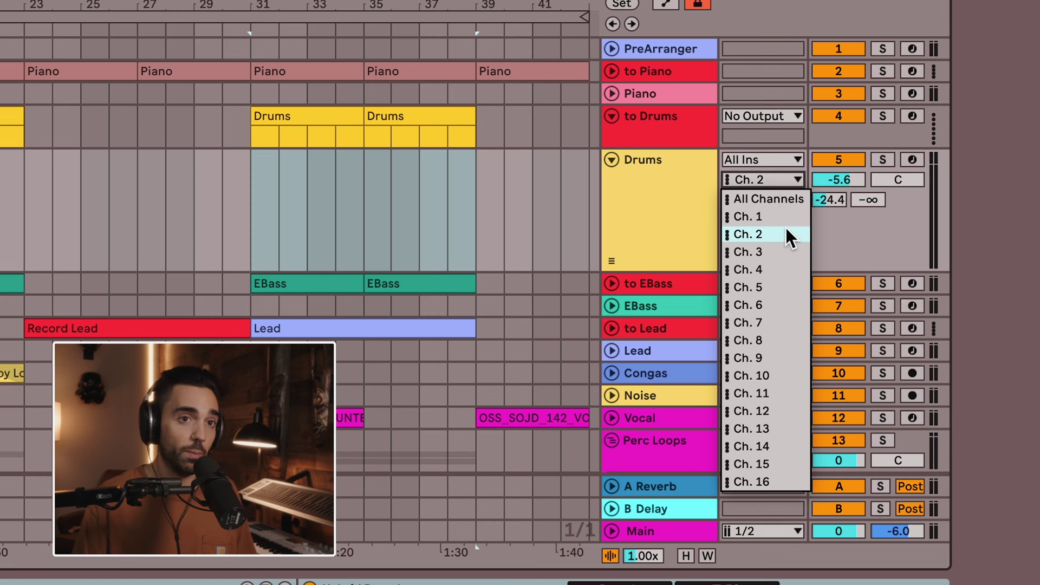
left_click(659, 209)
- Unfold the to Piano and Piano tracks to check their MIDI input channels, and fold them and the Drums track again
left_click(611, 71)
left_click(656, 86)
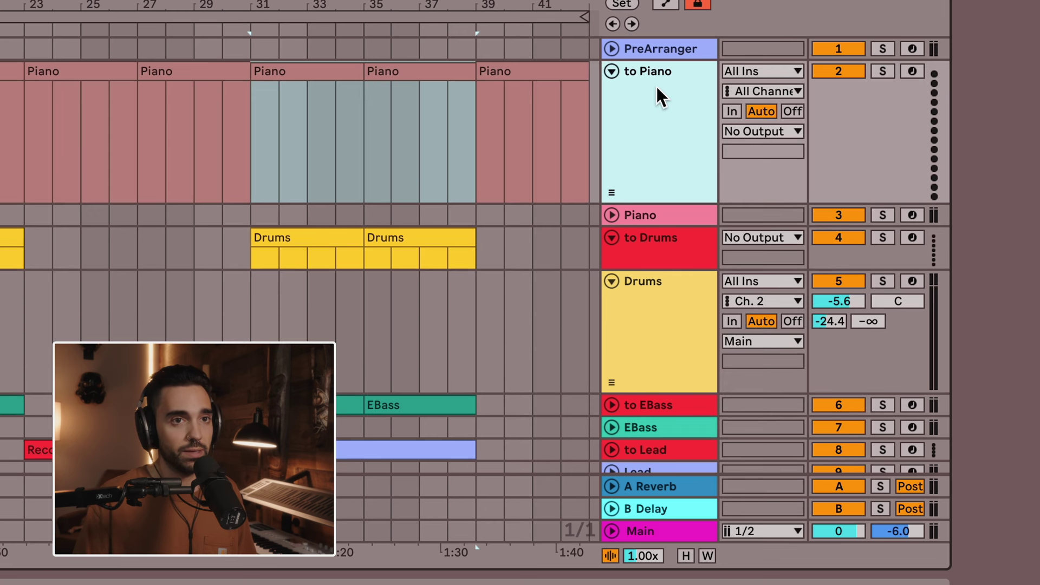
left_click(658, 214)
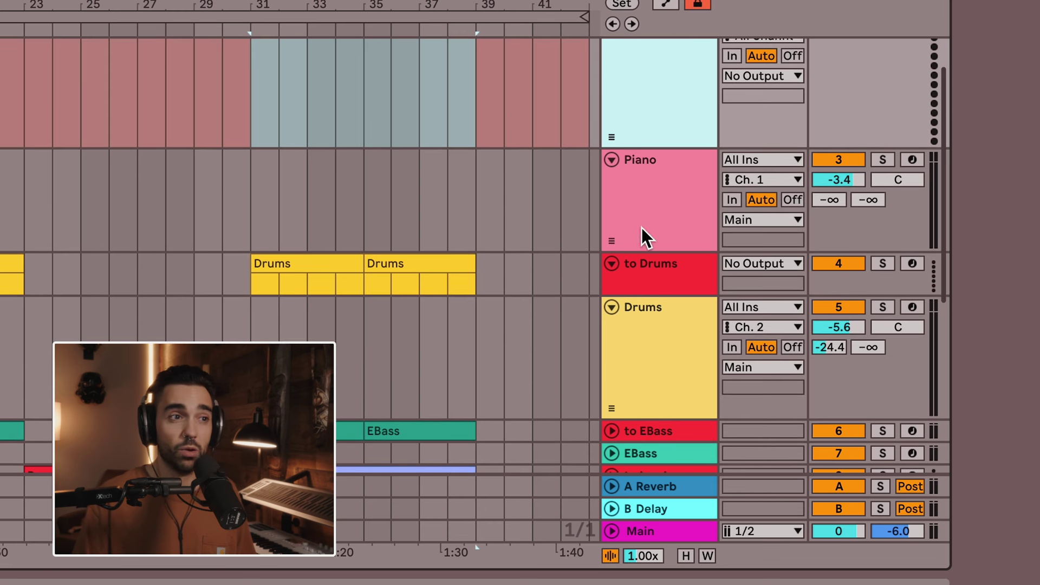
scroll(623, 162, "up", 2)
left_click(611, 71)
left_click(611, 93)
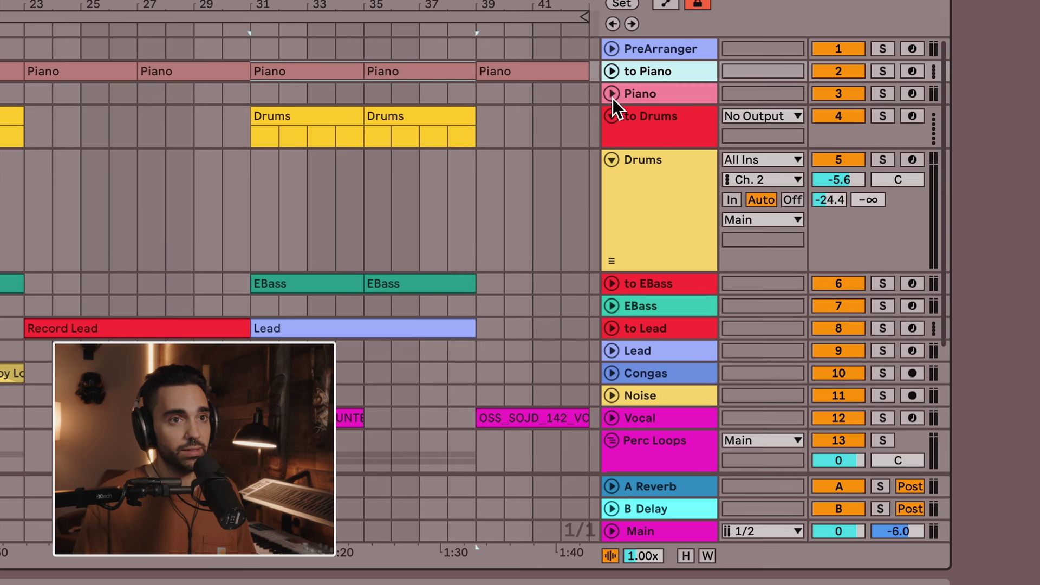
left_click(612, 157)
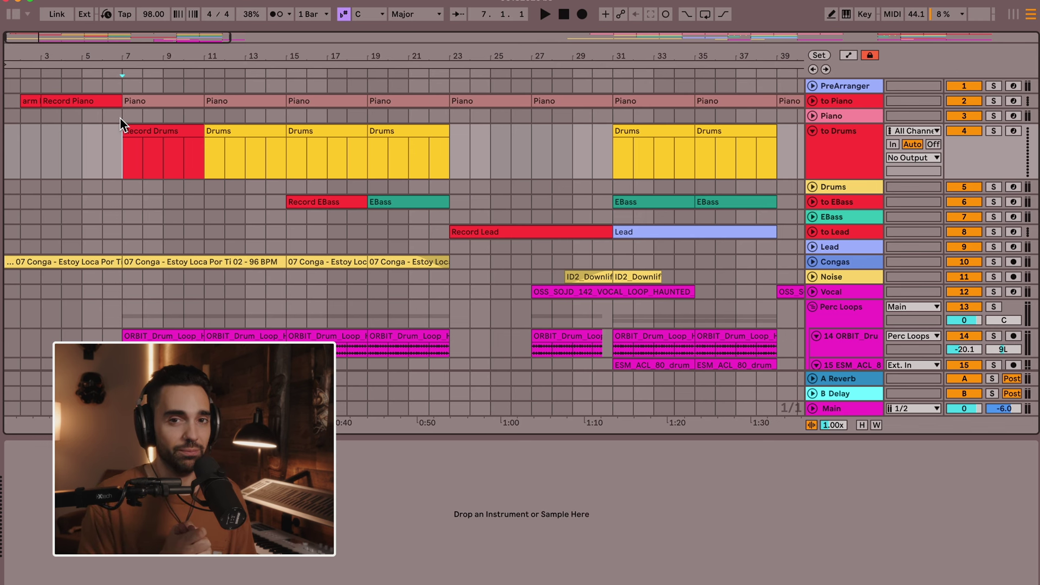
- Examine how the Record Drums clip on to Drums lines up with the Piano clip starting at bar 7 on to Piano
scroll(119, 119, "left", 1)
left_click(67, 157)
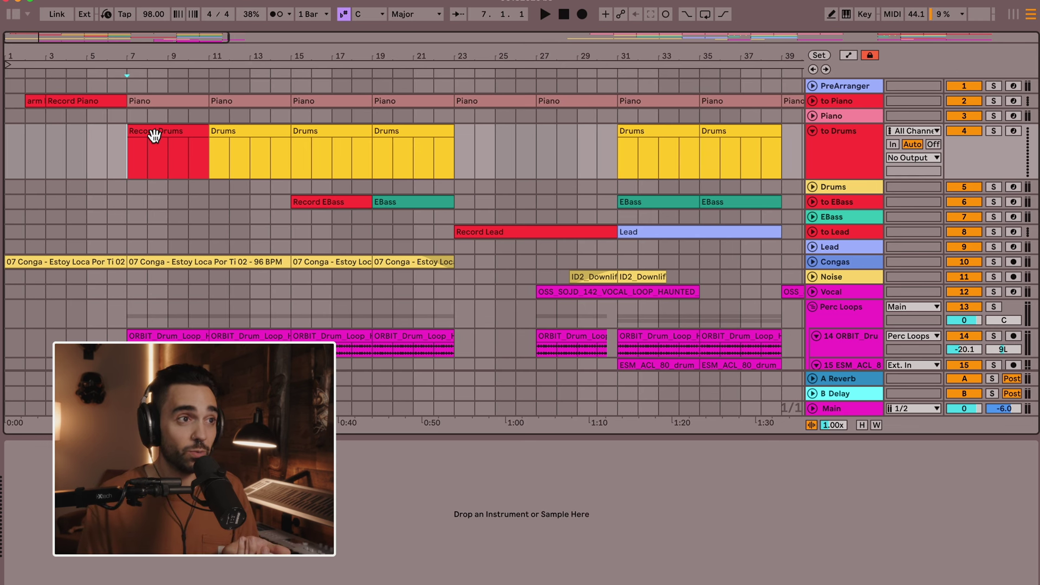
left_click(131, 157)
scroll(146, 130, "down", 1)
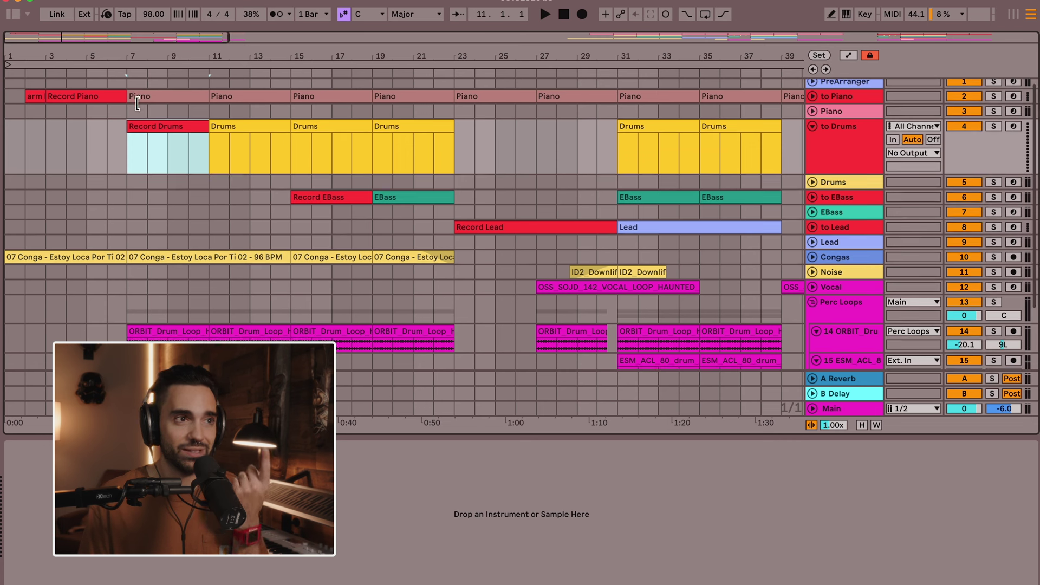
left_click(148, 97)
scroll(121, 88, "up", 1)
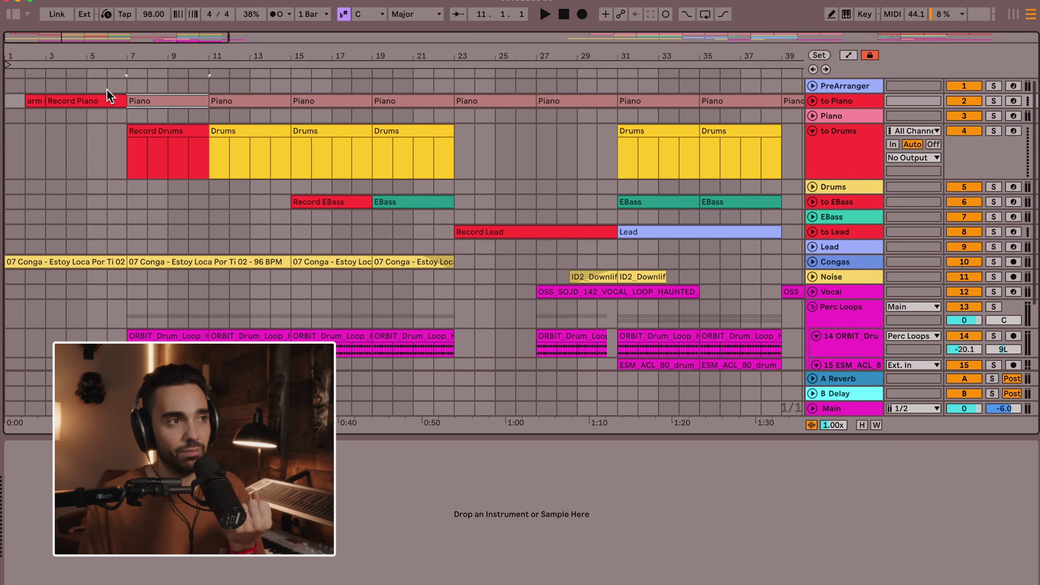